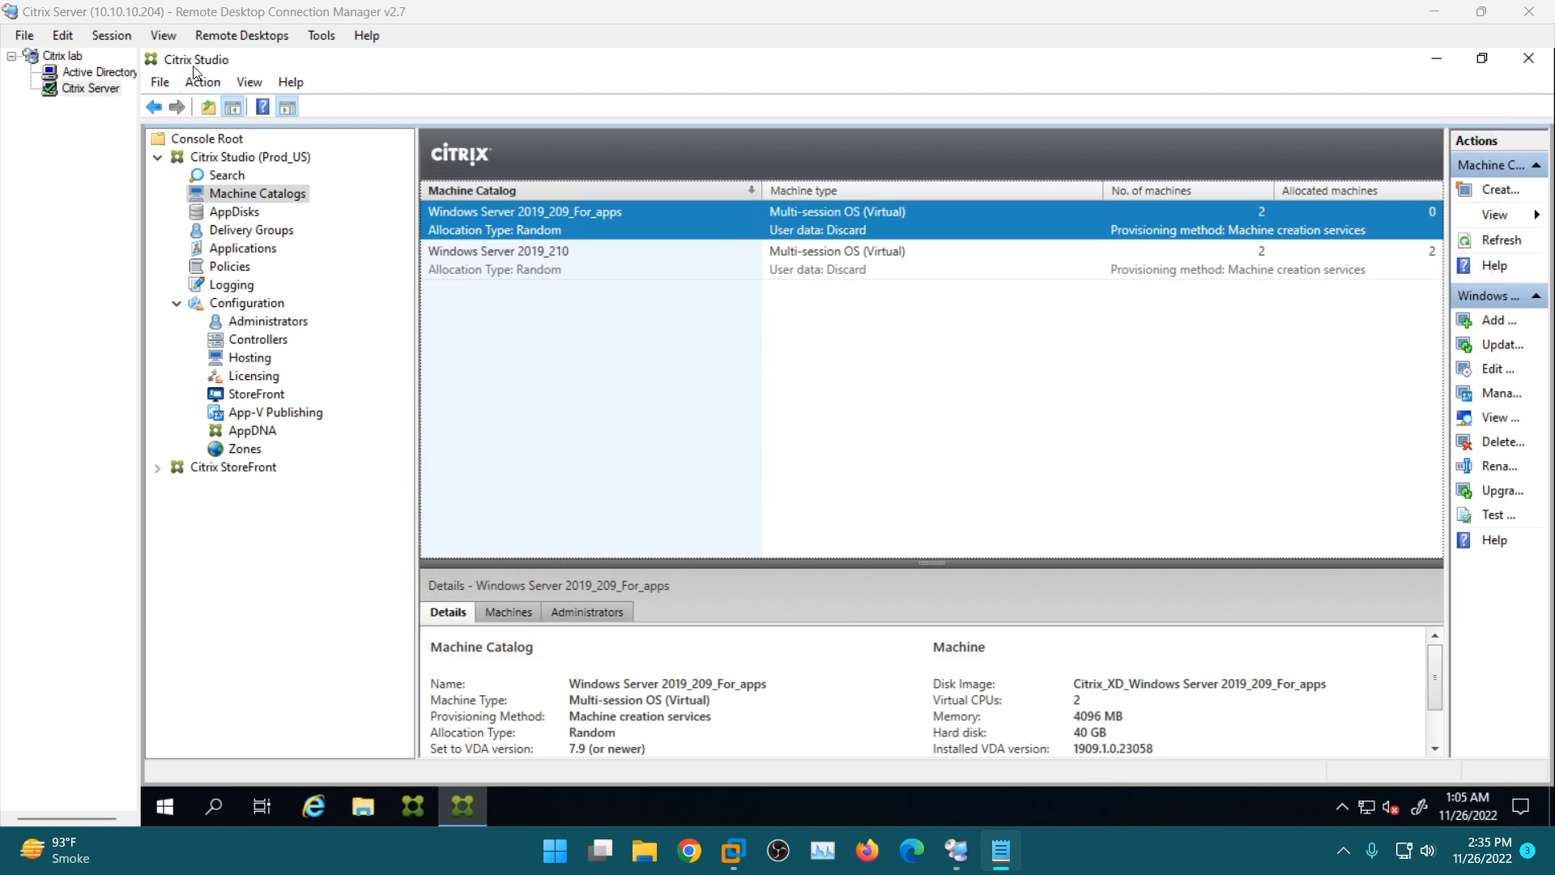
# Look over the Windows Server 2019_210 and Windows Server 2019_209_For_apps entries under Machine Catalogs.
pyautogui.rightClick(249, 199)
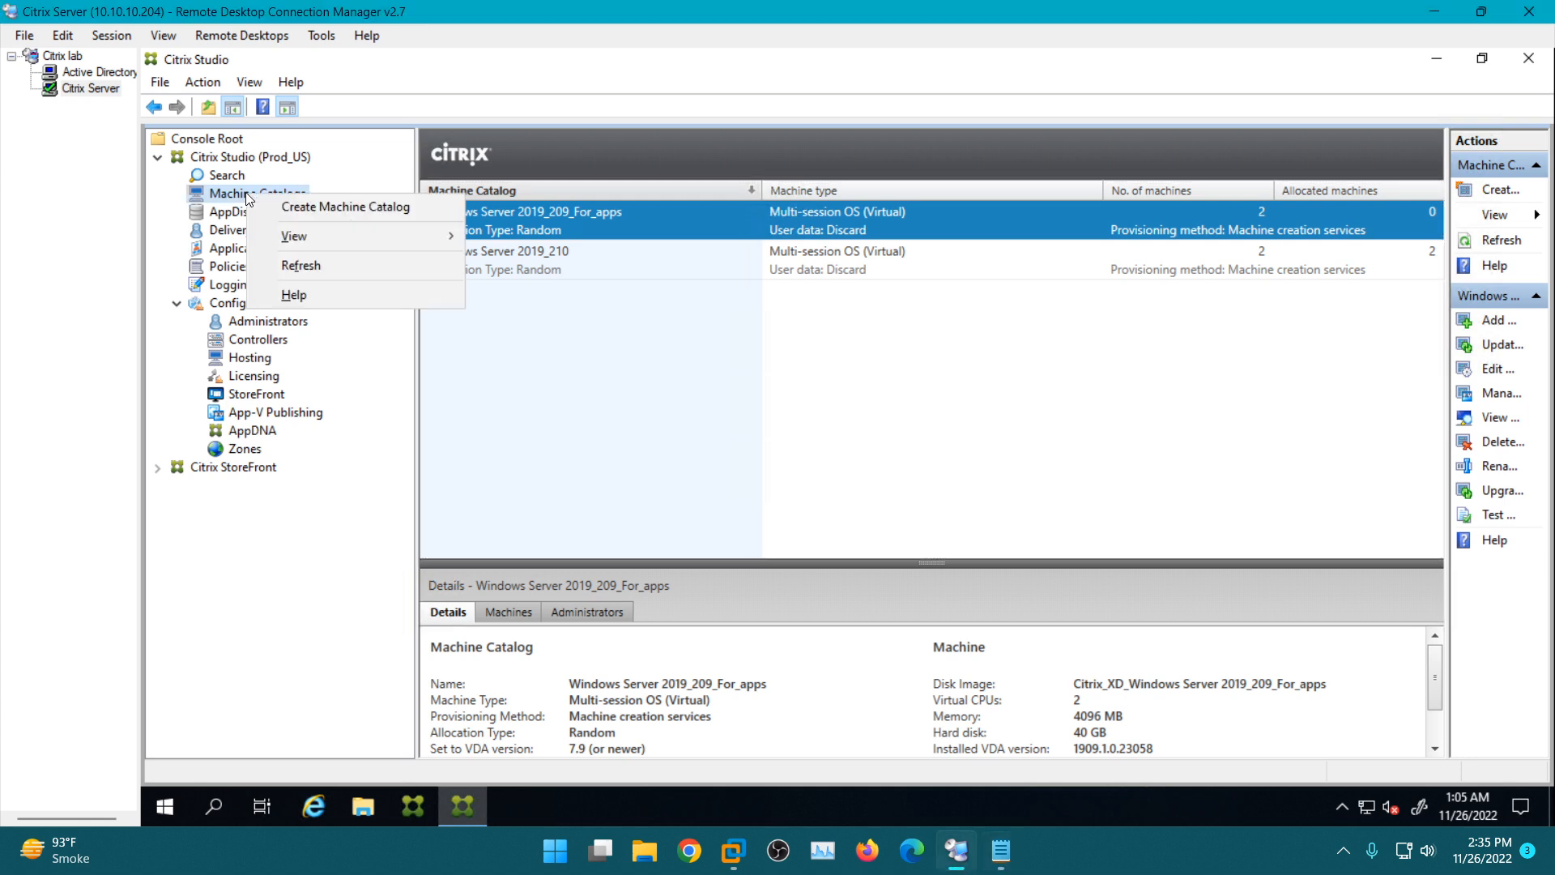
pyautogui.click(320, 207)
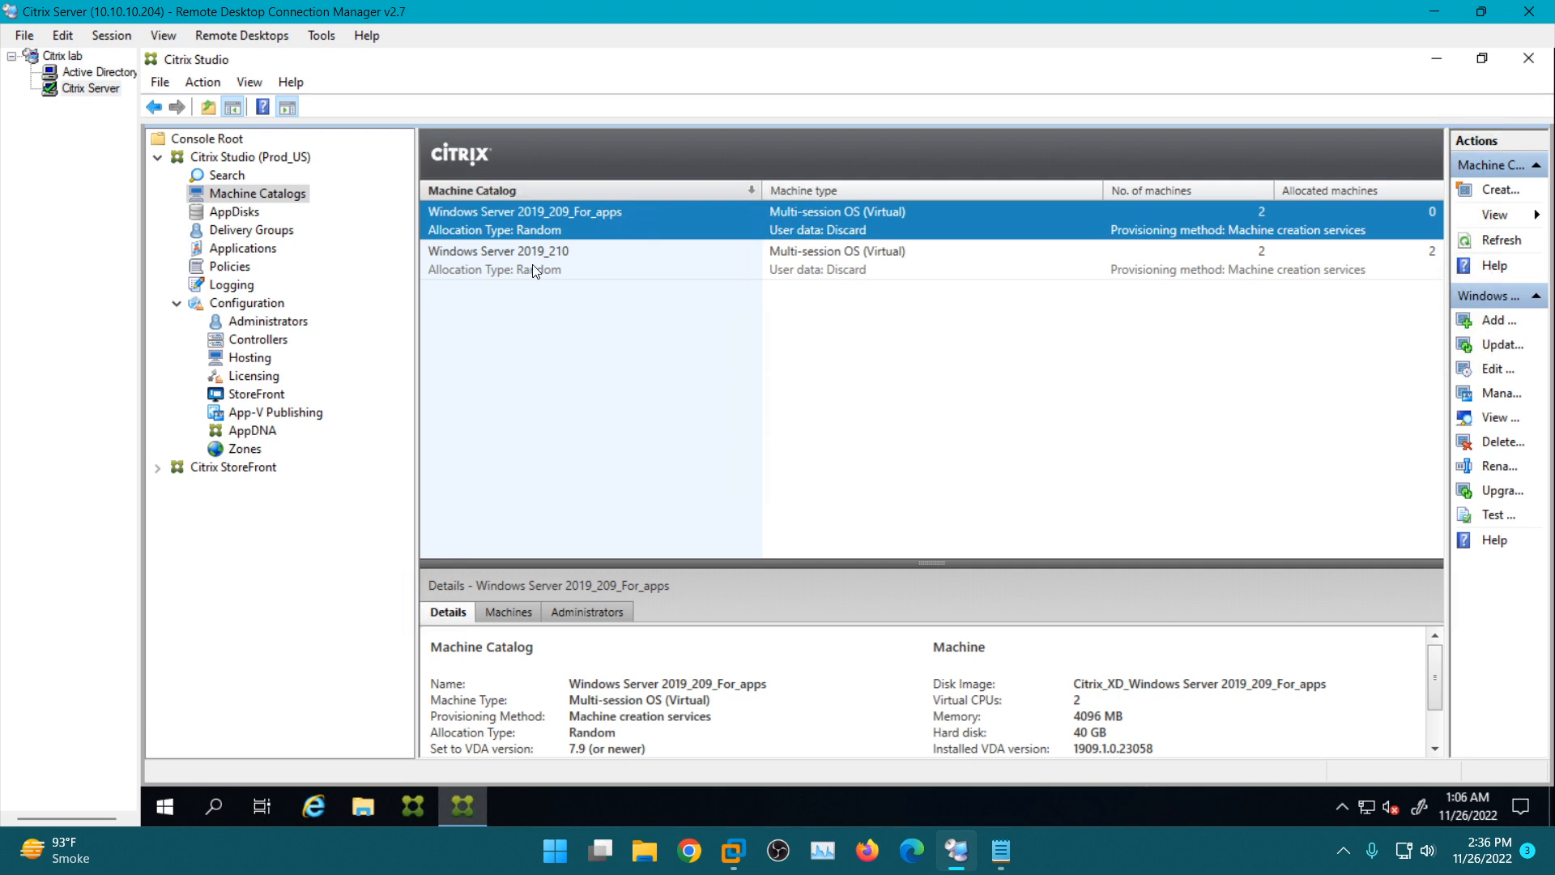
pyautogui.click(493, 269)
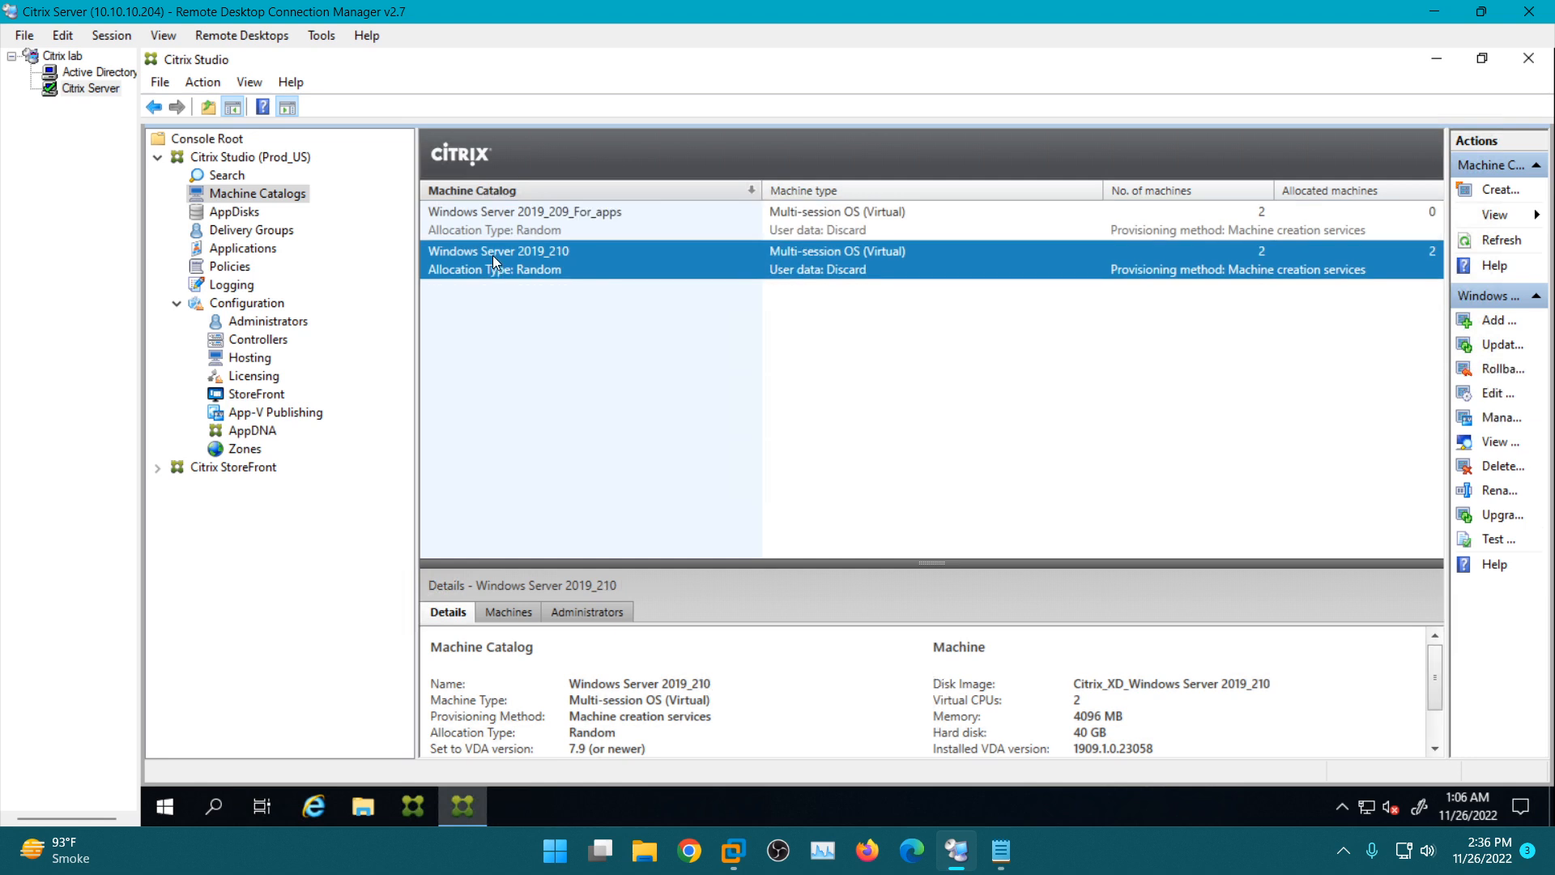
pyautogui.click(507, 226)
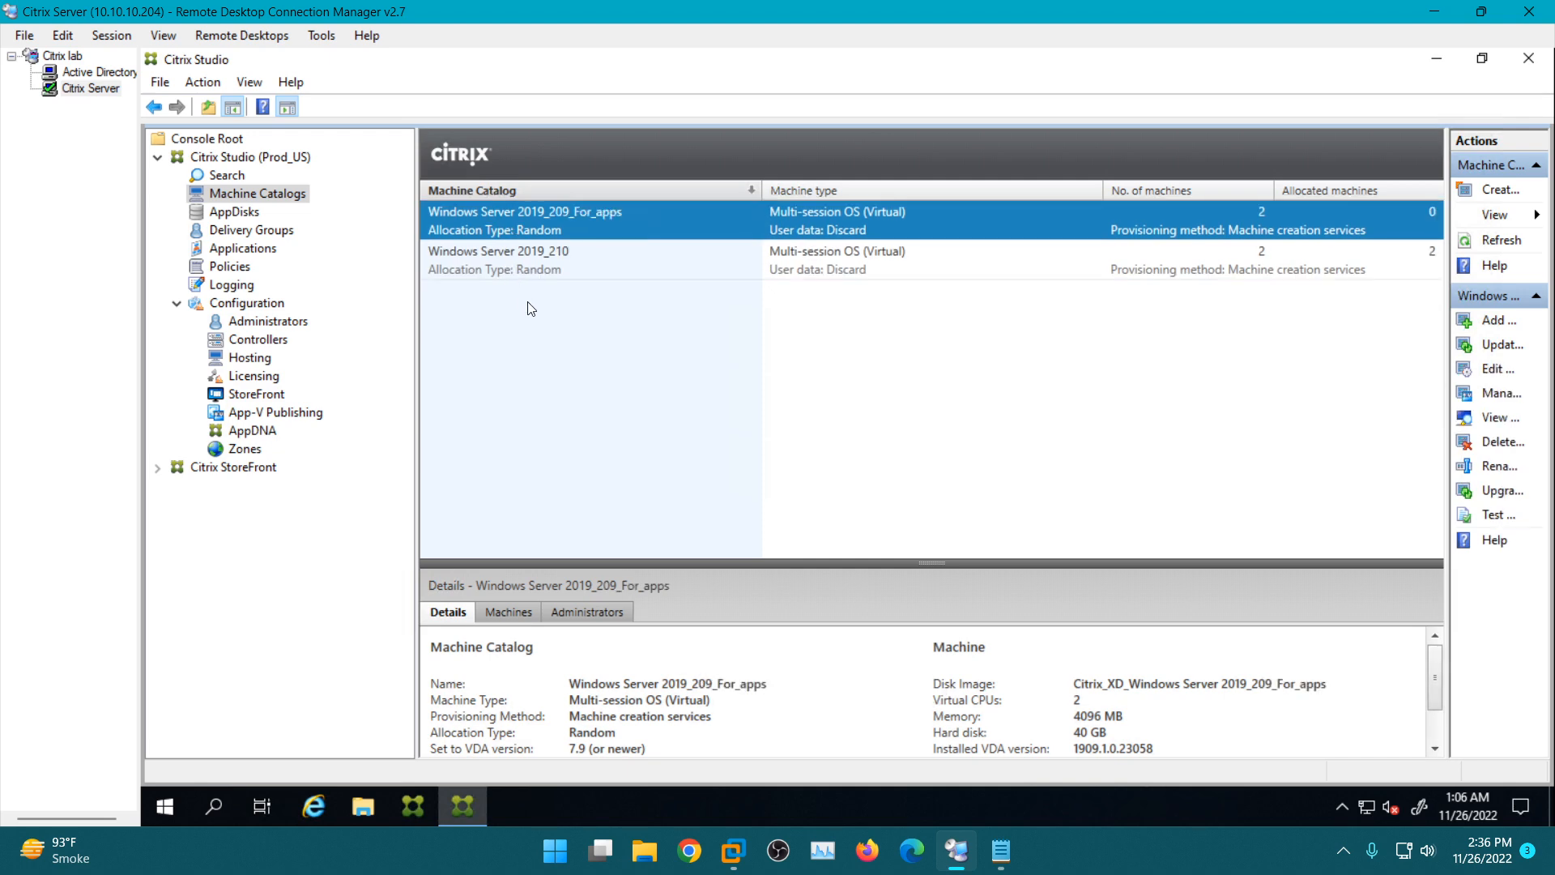
pyautogui.rightClick(490, 216)
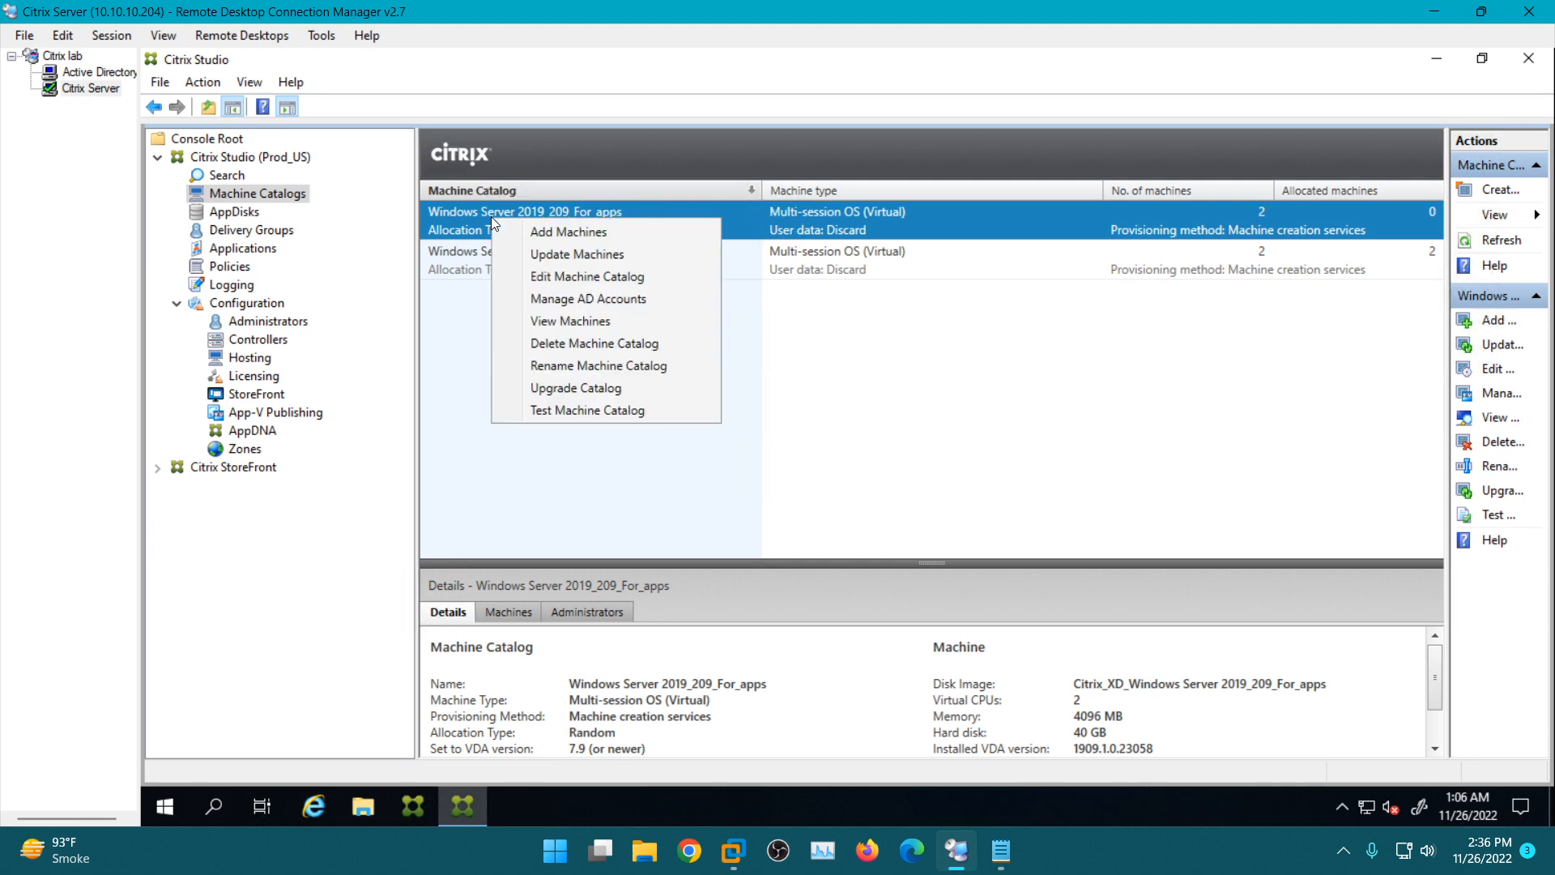
pyautogui.click(538, 237)
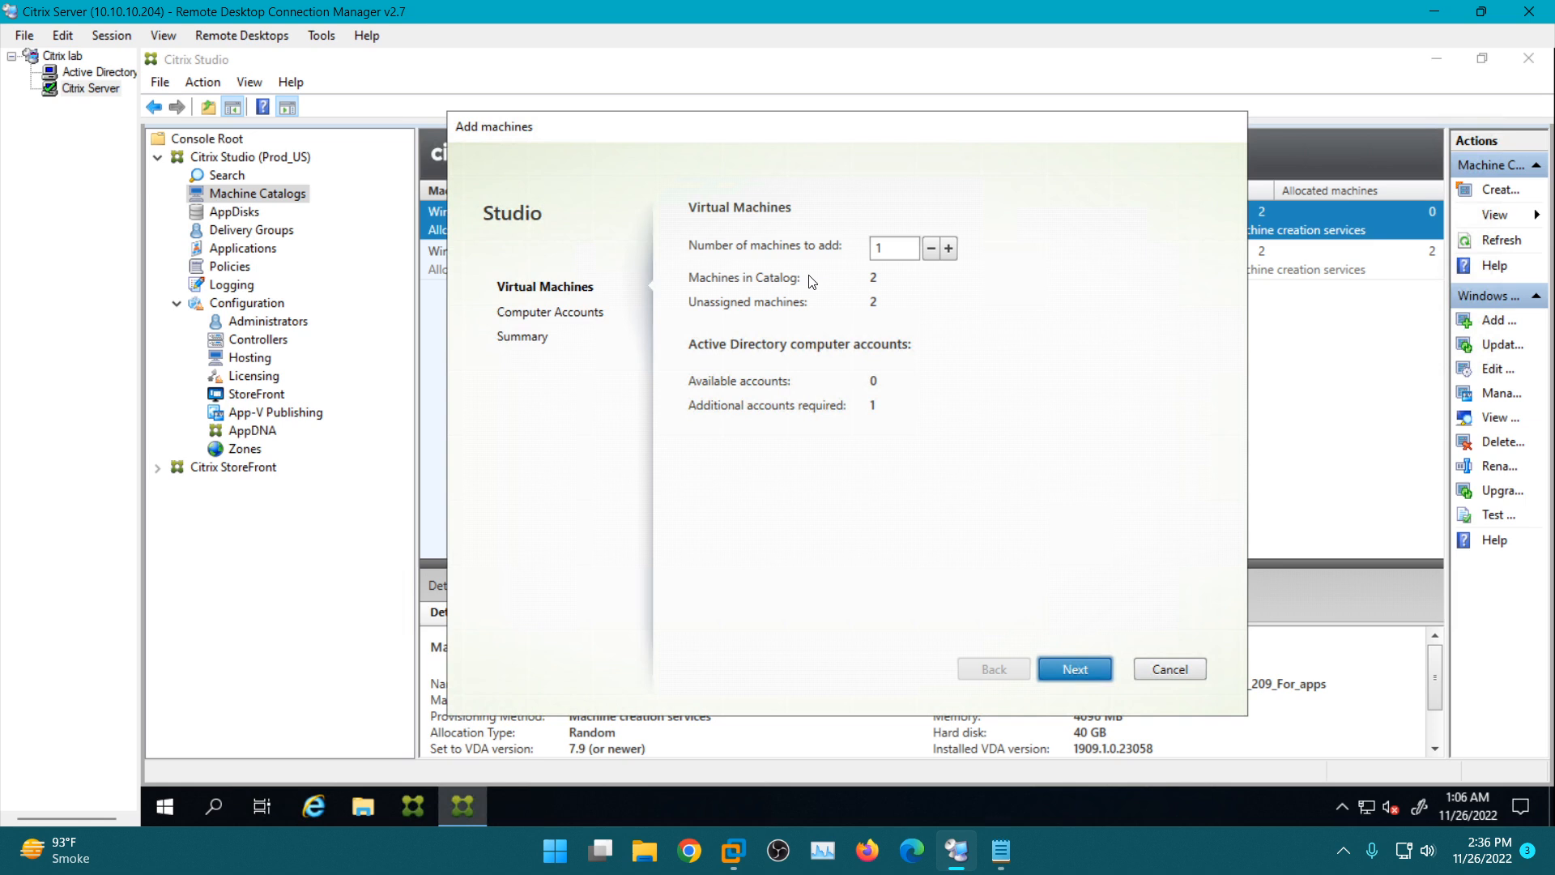
pyautogui.moveTo(633, 140); pyautogui.dragTo(658, 325)
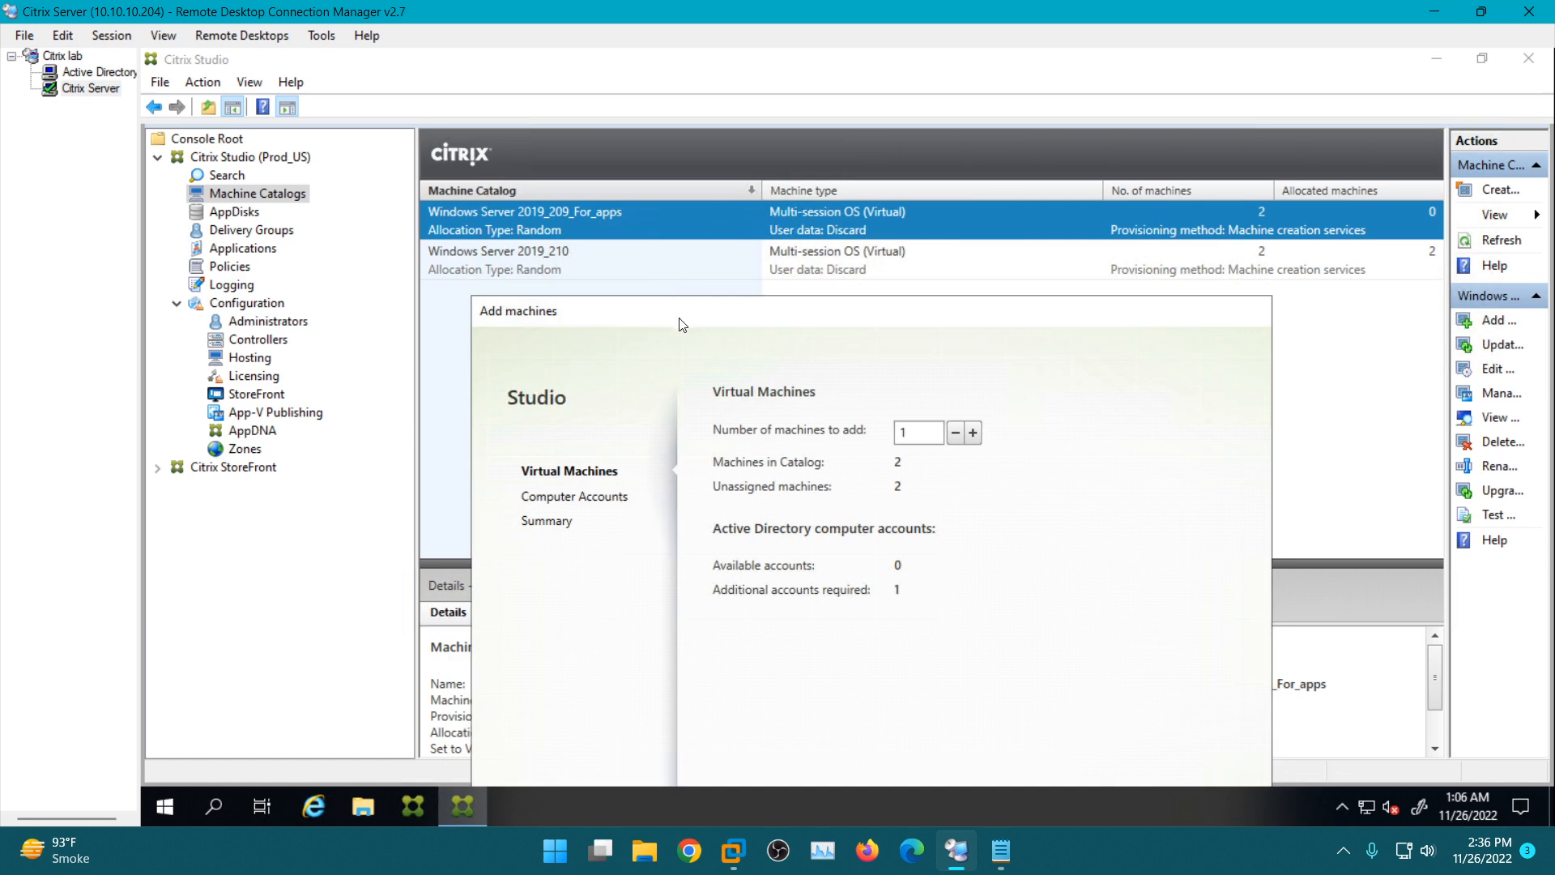
pyautogui.moveTo(680, 320); pyautogui.dragTo(611, 201)
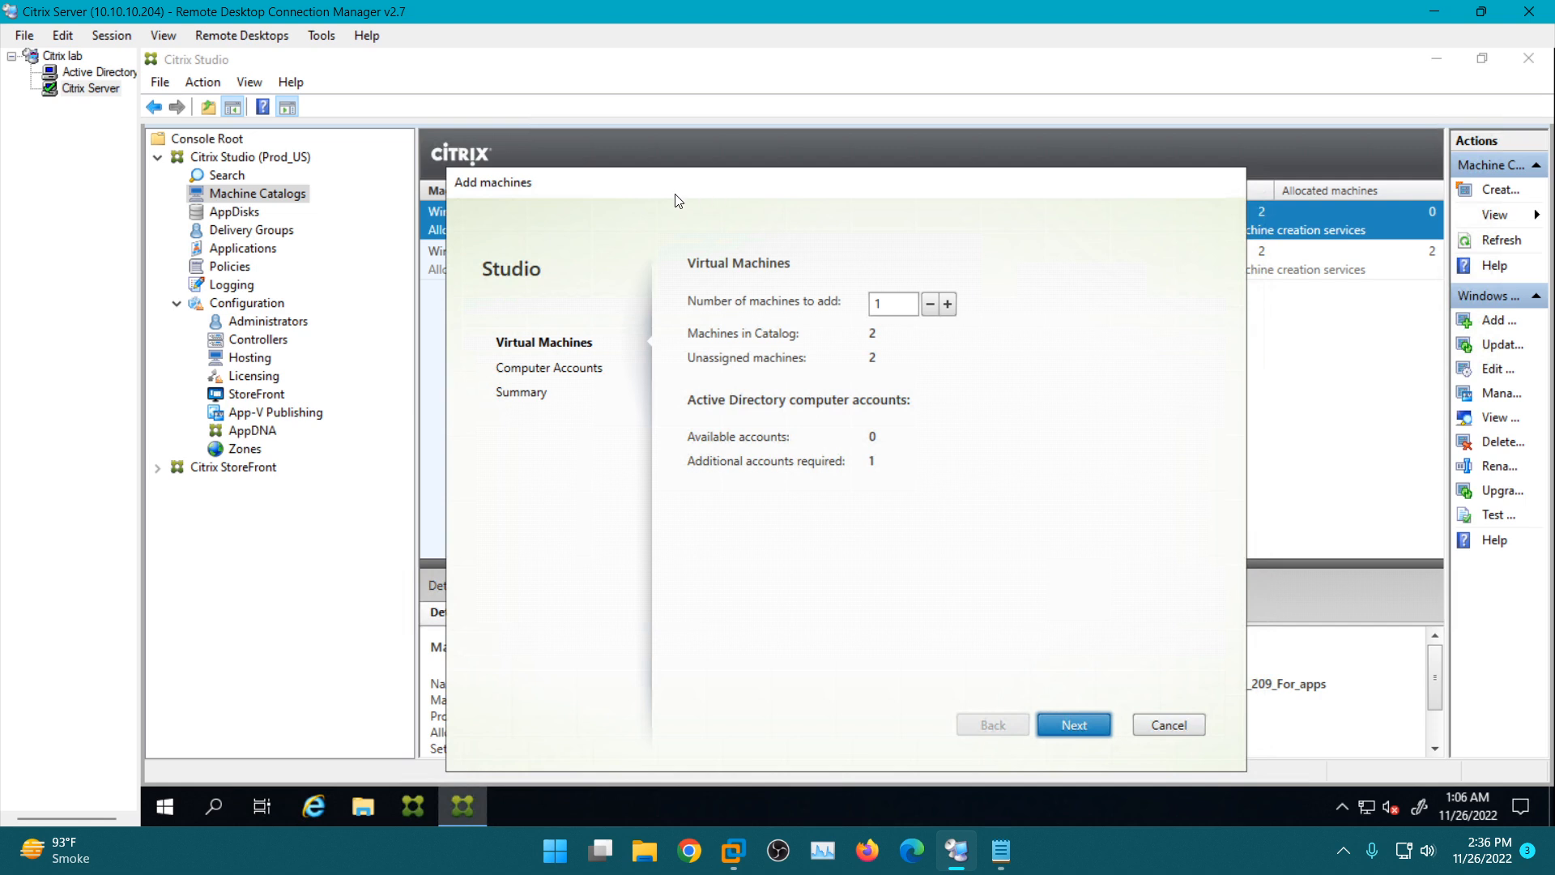
pyautogui.moveTo(679, 196); pyautogui.dragTo(678, 271)
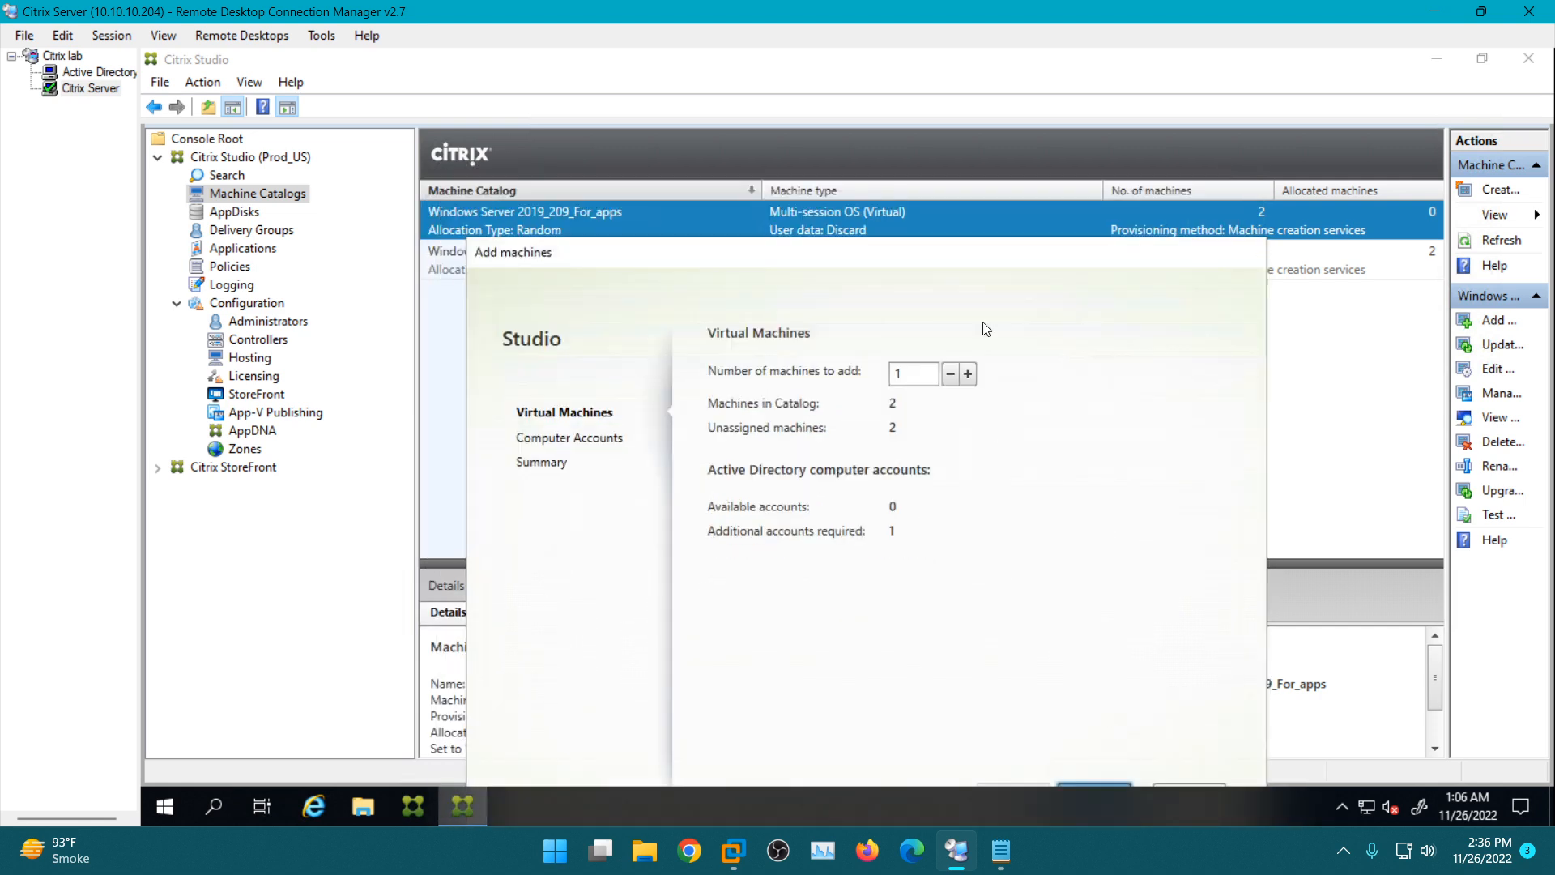
pyautogui.moveTo(1120, 265); pyautogui.dragTo(1025, 185)
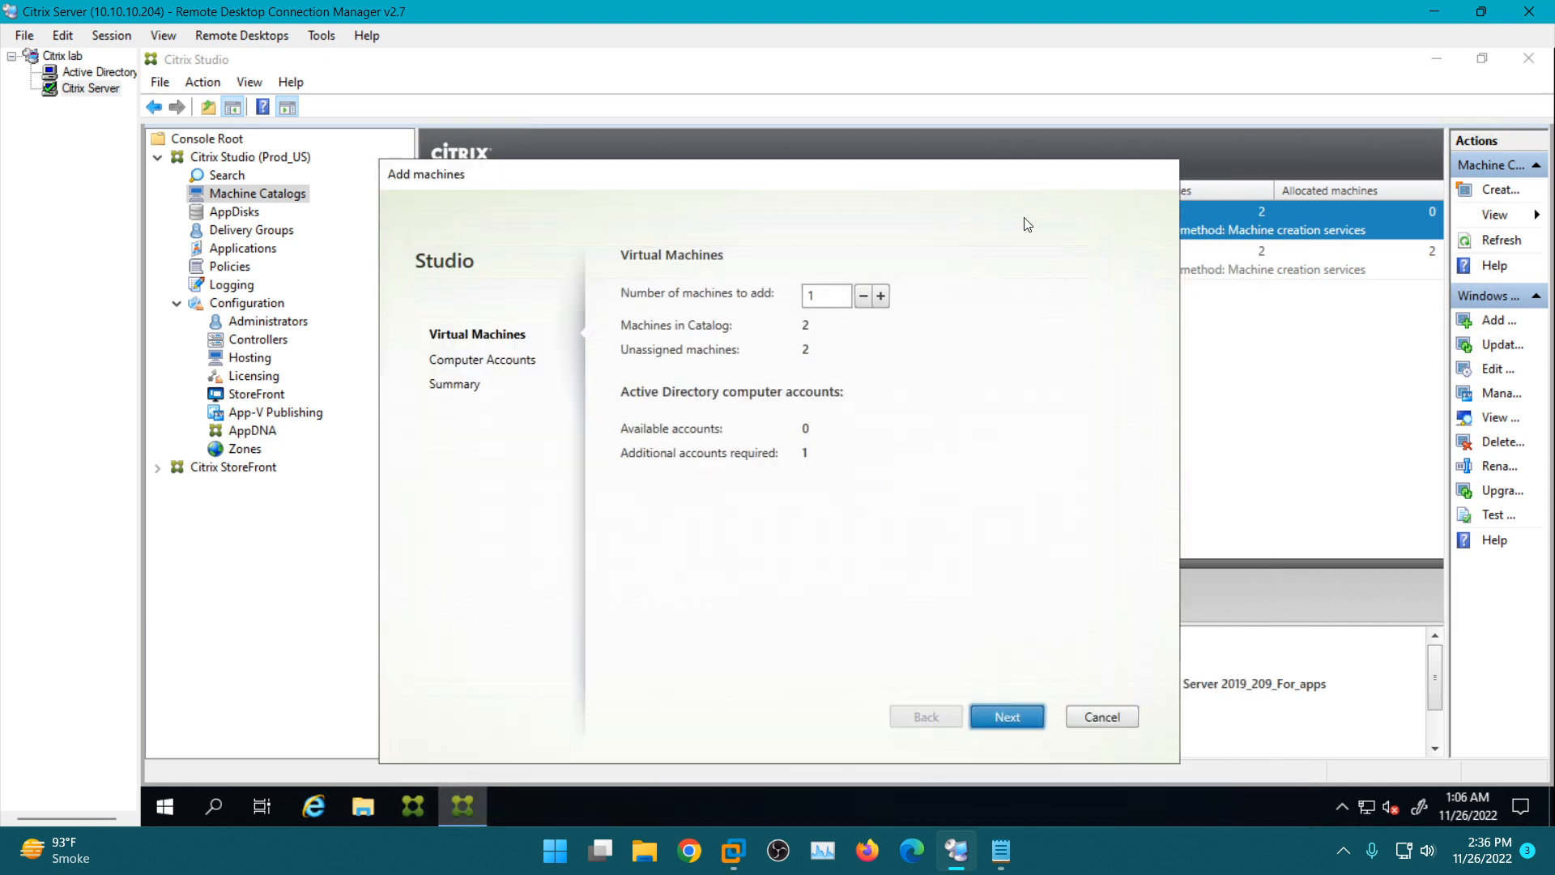
pyautogui.click(1114, 720)
# Start adding 1 machine to the Windows Server 2019_209_For_apps catalog and proceed to its Active Directory computer accounts.
pyautogui.rightClick(625, 212)
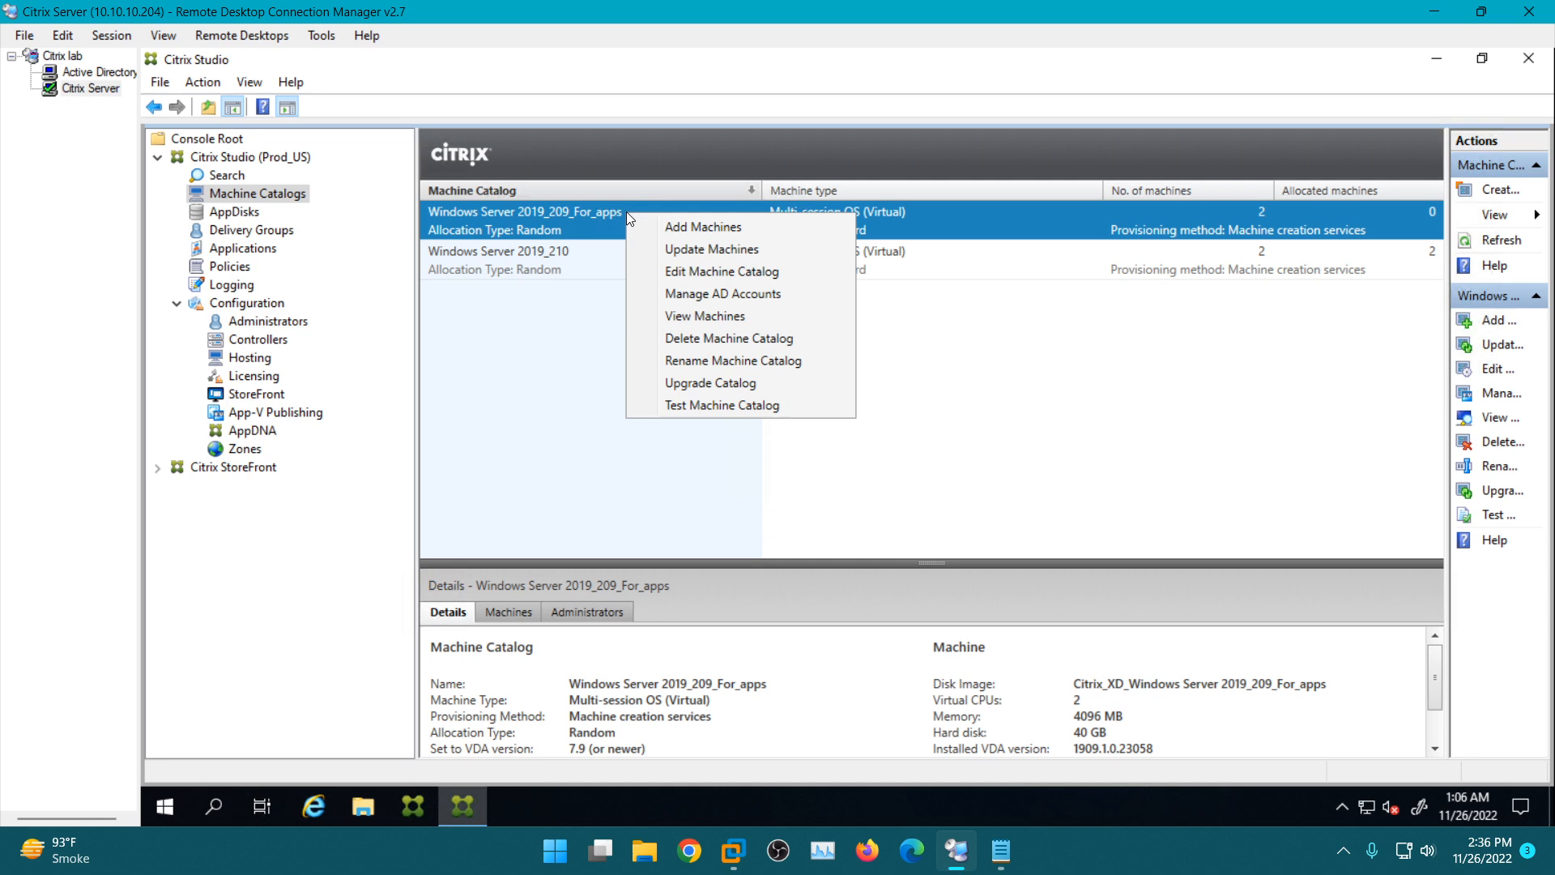
pyautogui.click(665, 230)
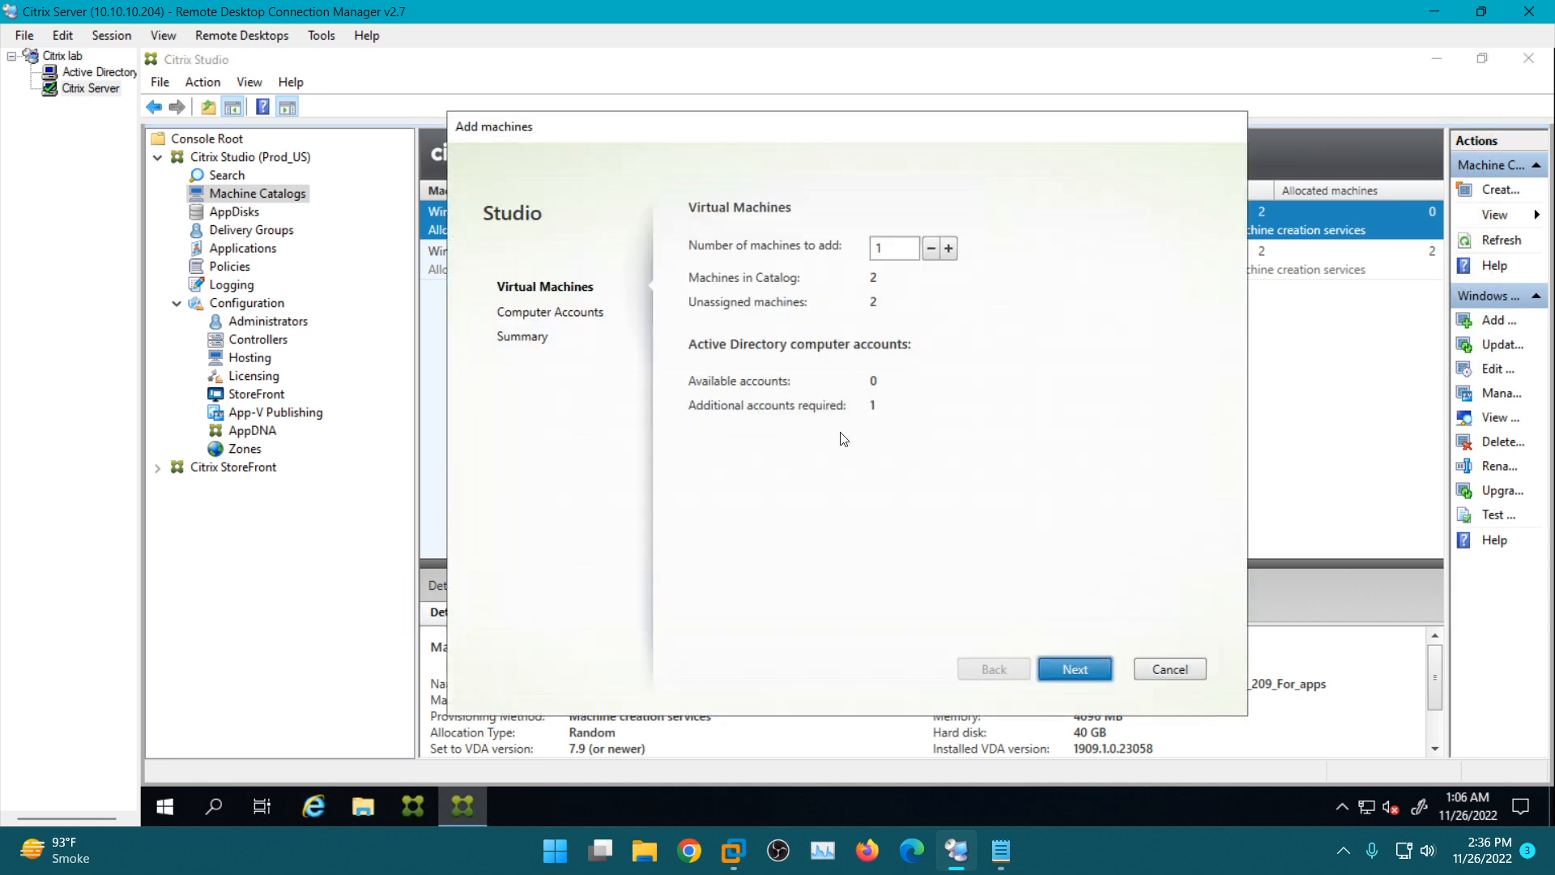
pyautogui.click(1077, 669)
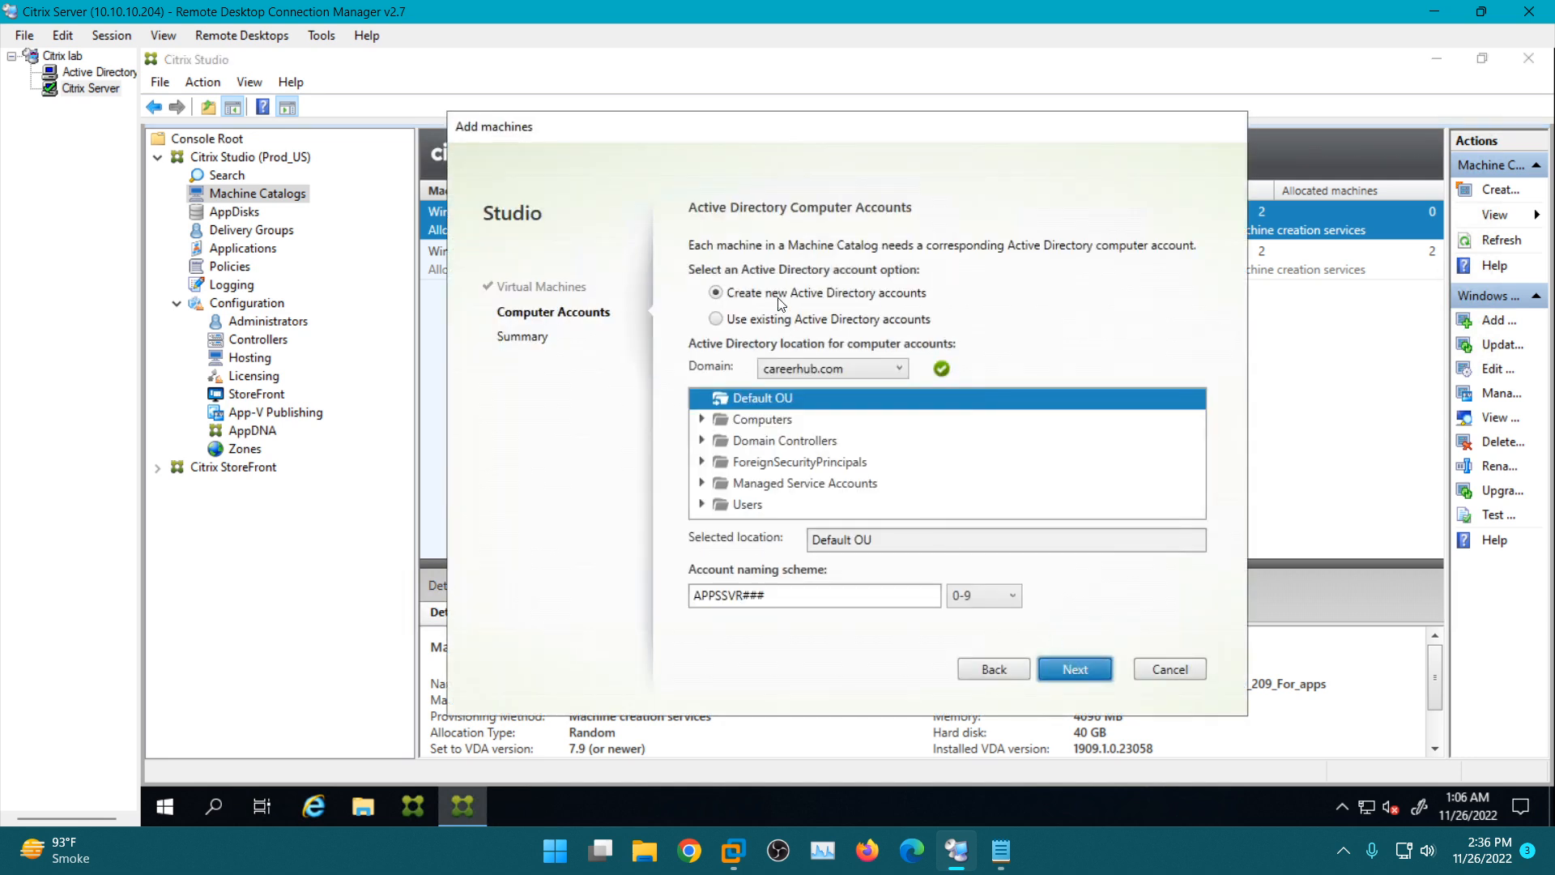
pyautogui.click(985, 667)
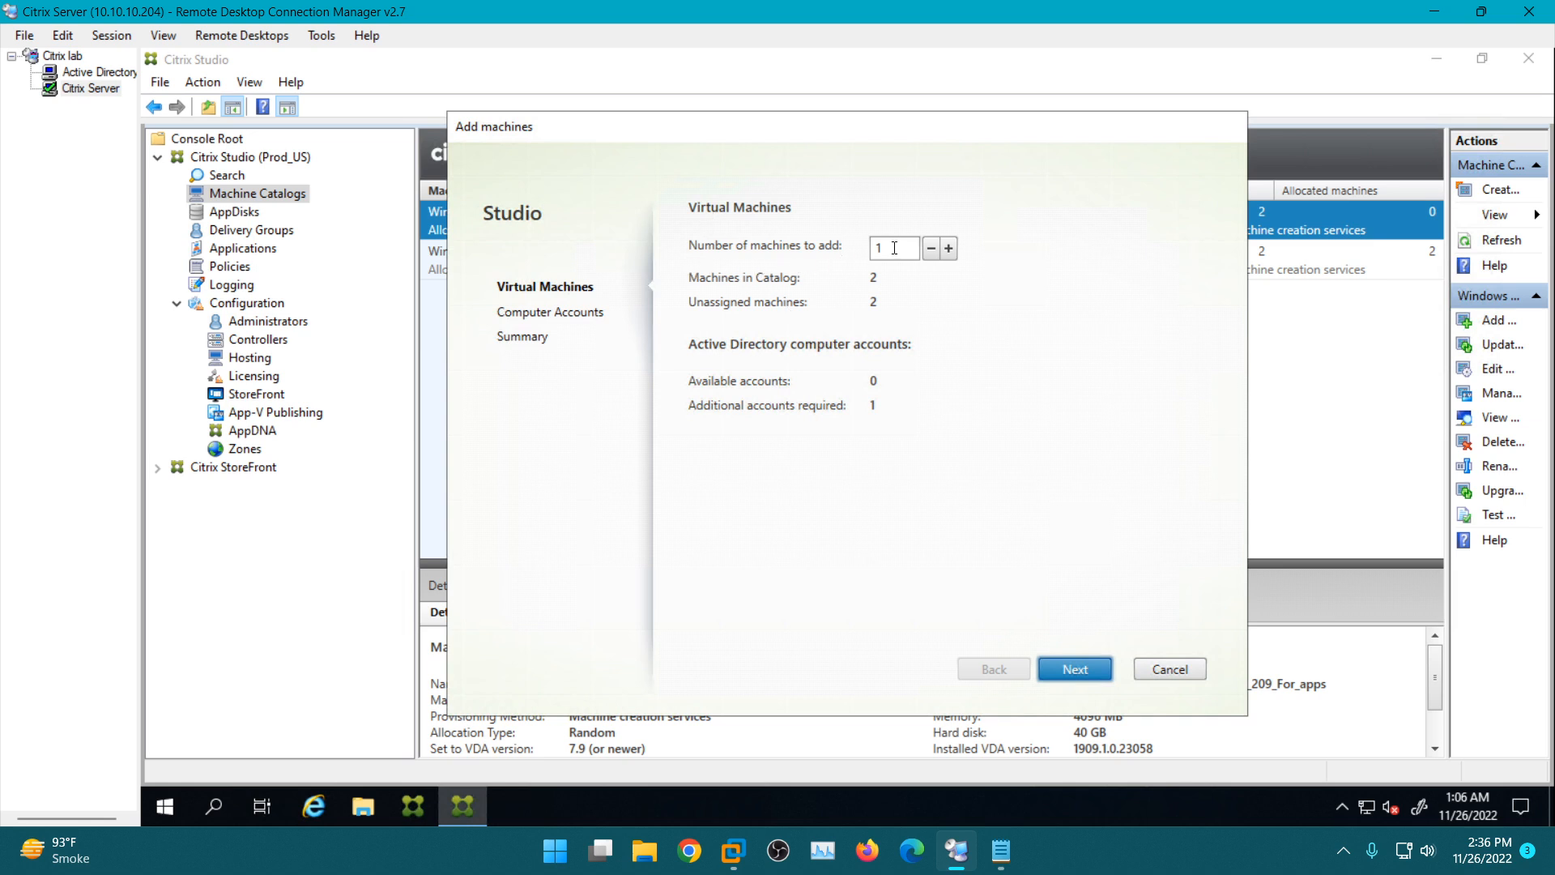
pyautogui.click(1074, 669)
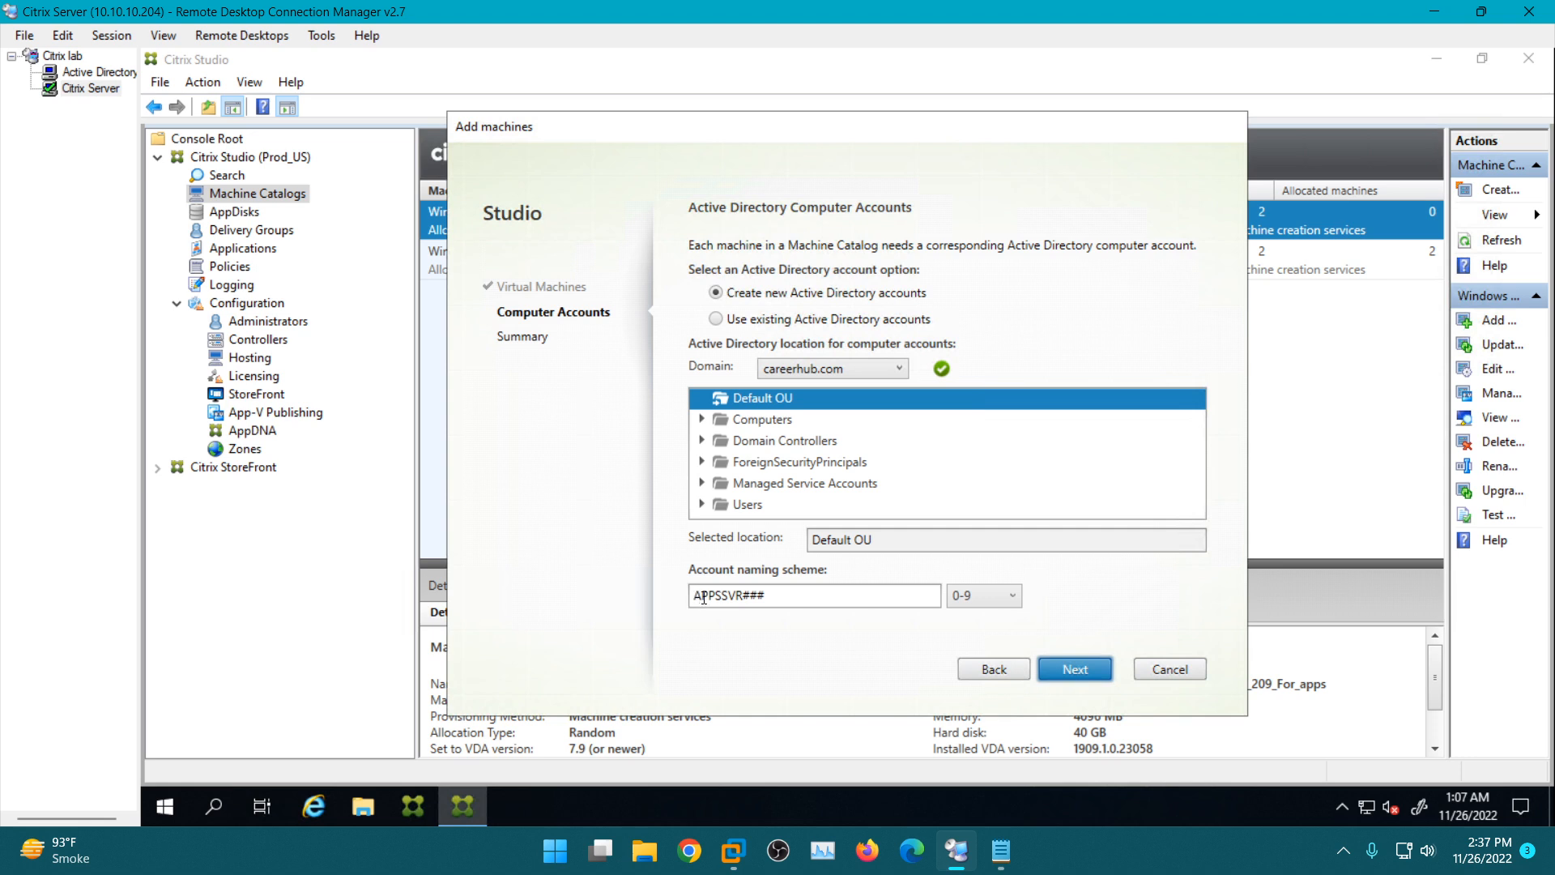
# Keep the APPSSVR### naming scheme with 0-9 numbering for new accounts in the Default OU and finish adding the machine.
pyautogui.moveTo(743, 596); pyautogui.dragTo(785, 594)
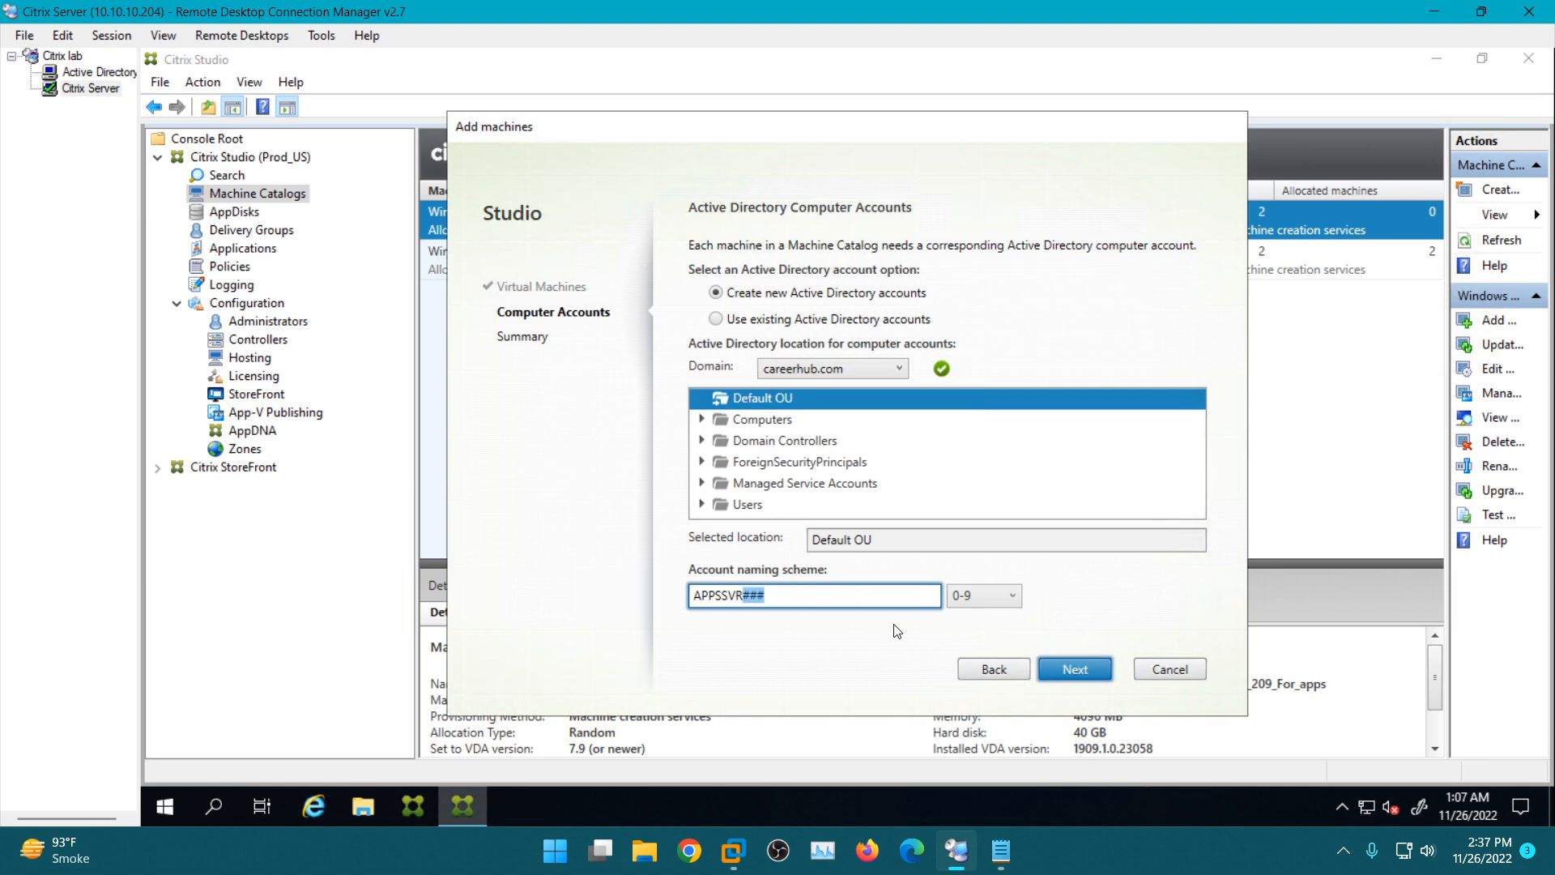
pyautogui.click(990, 596)
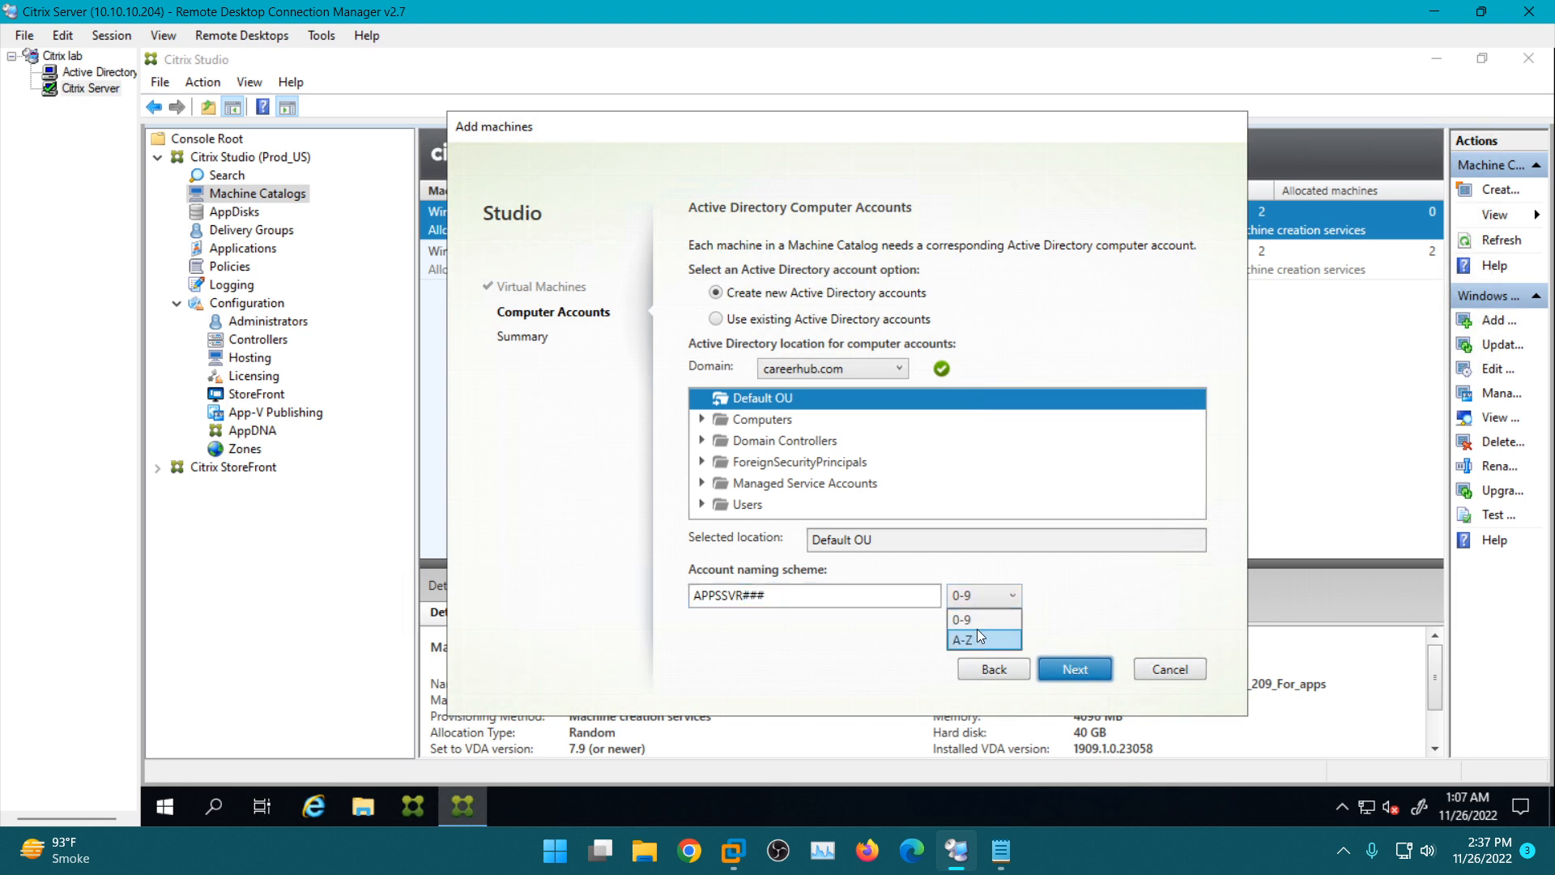
pyautogui.click(977, 620)
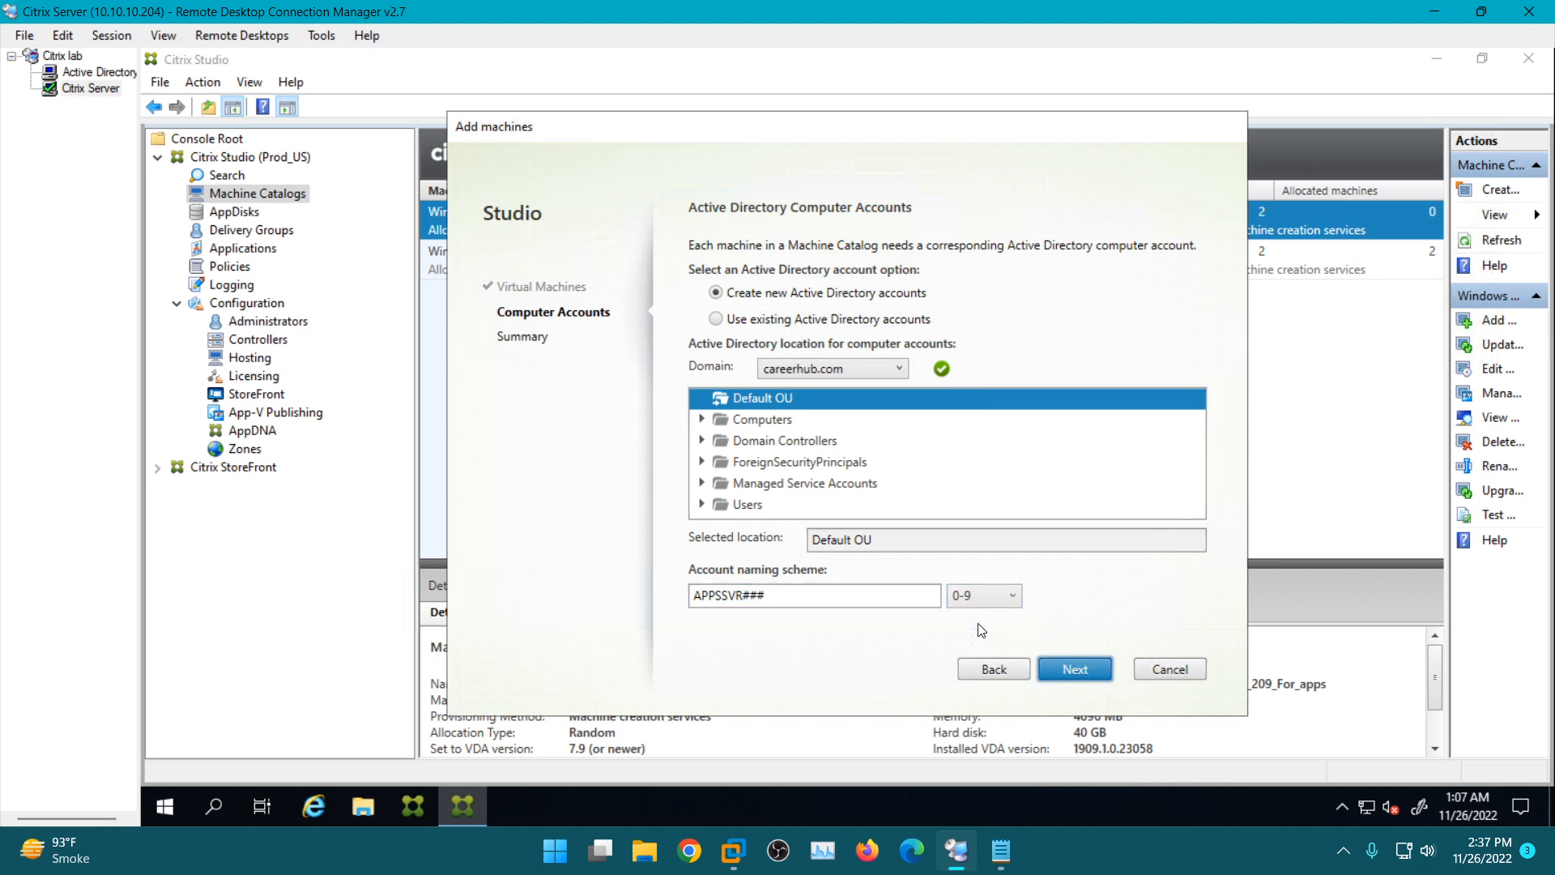
pyautogui.click(1083, 674)
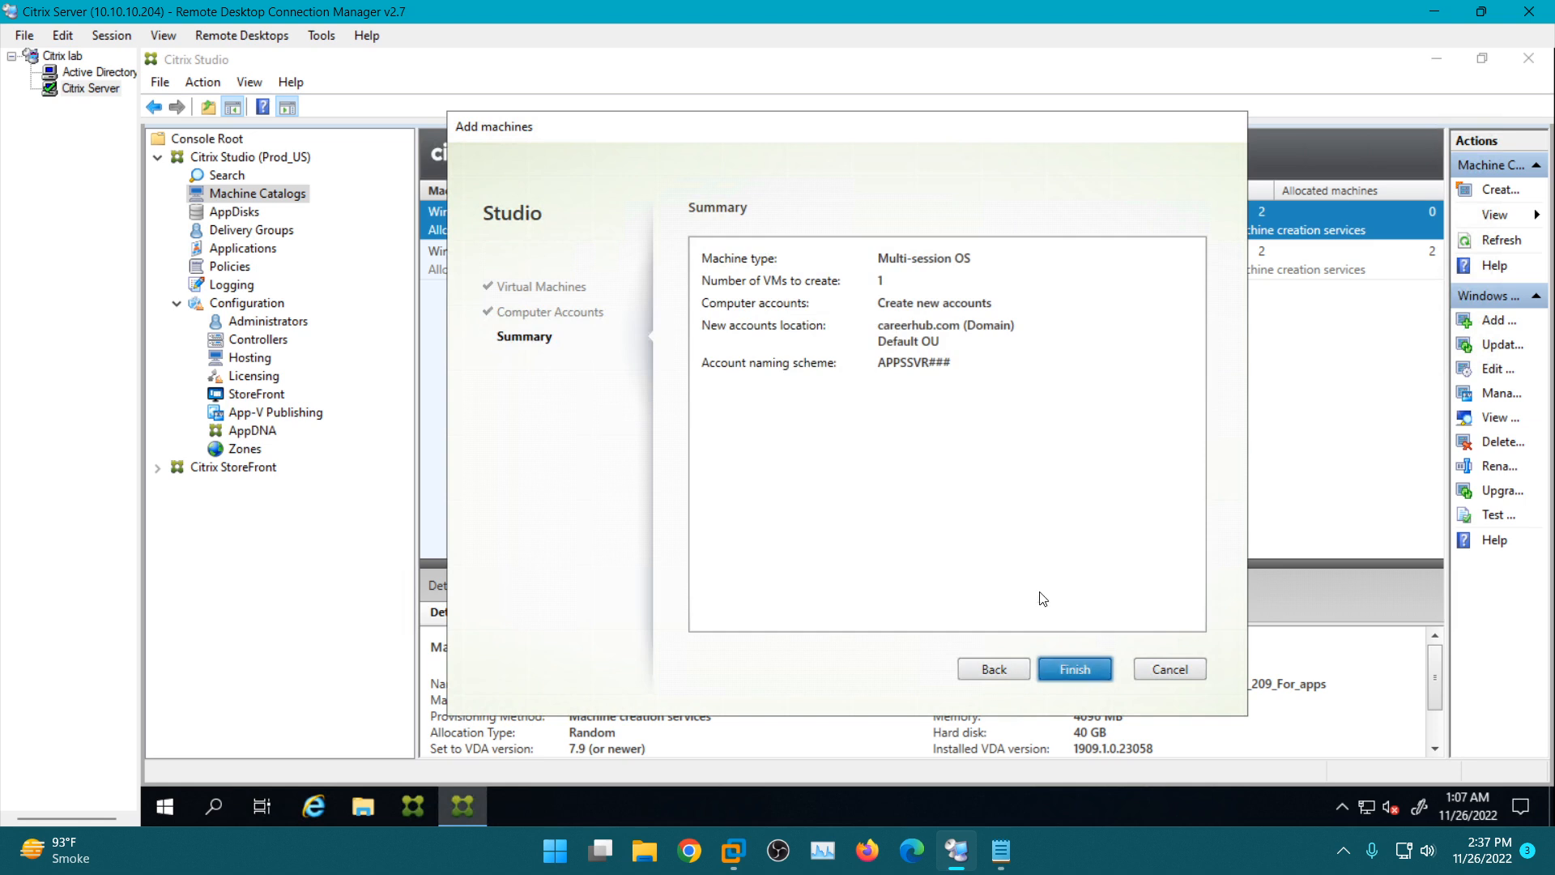
pyautogui.click(1081, 671)
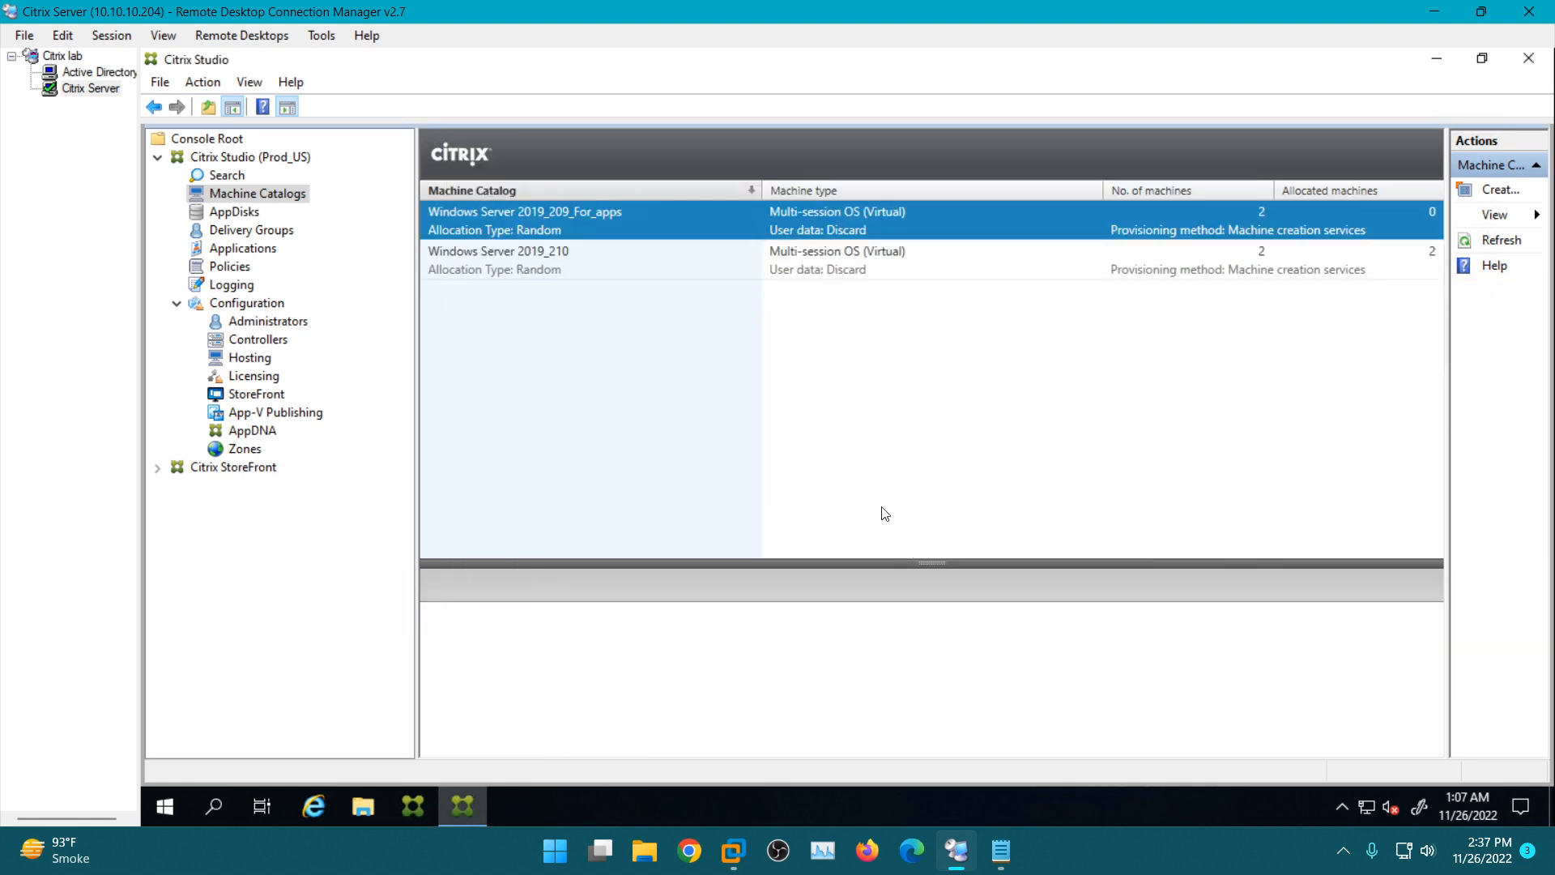
# Switch to Microsoft Edge, open the vSphere Client and log in with the saved administrator user name and the account password.
pyautogui.click(911, 851)
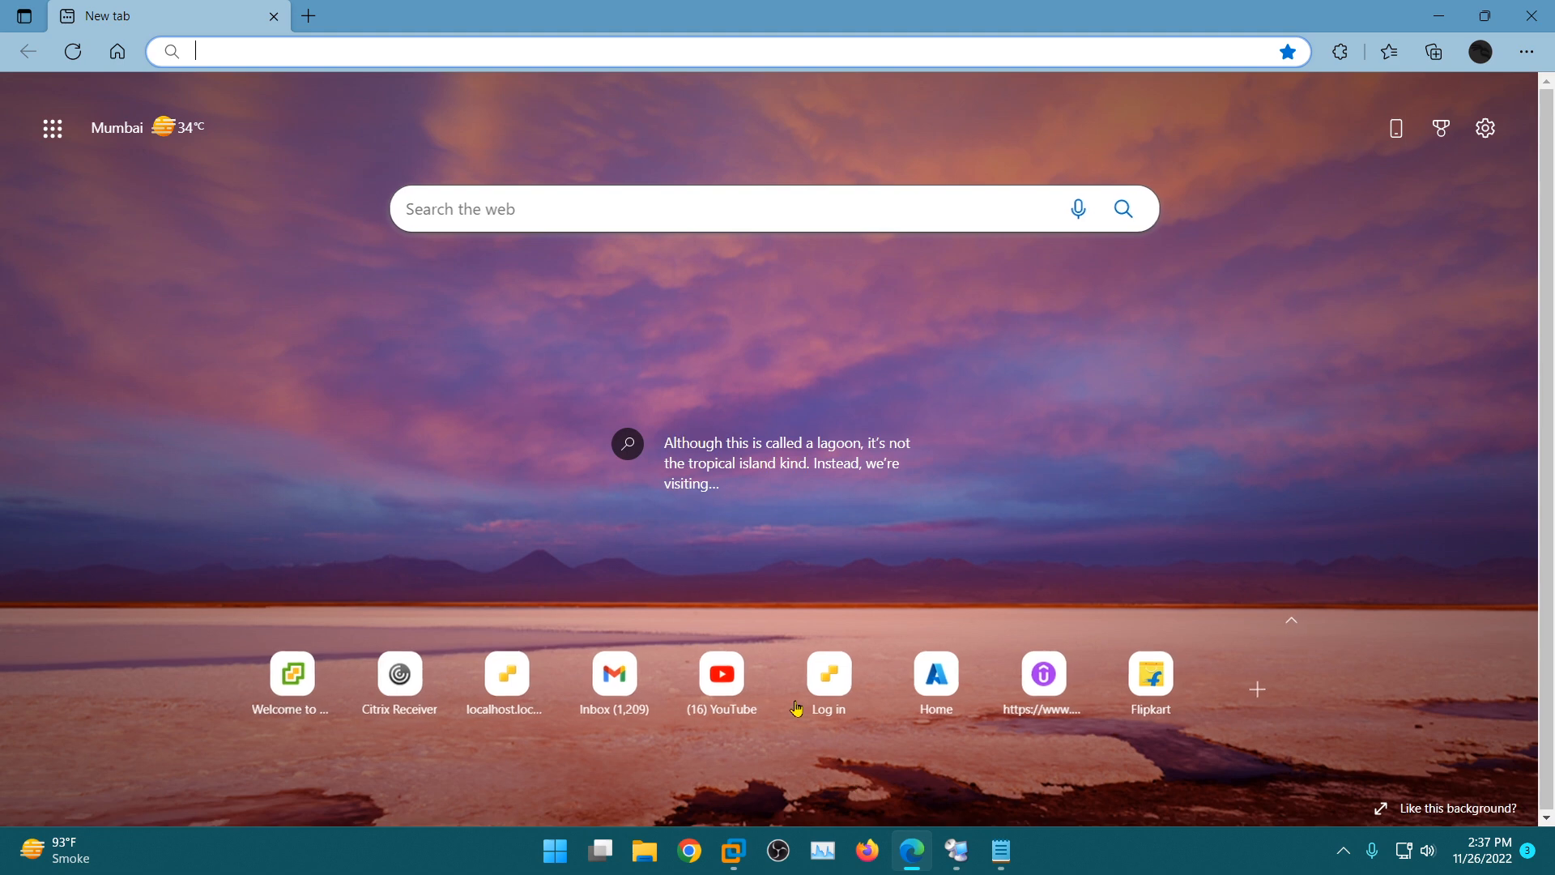
pyautogui.click(287, 672)
pyautogui.click(259, 275)
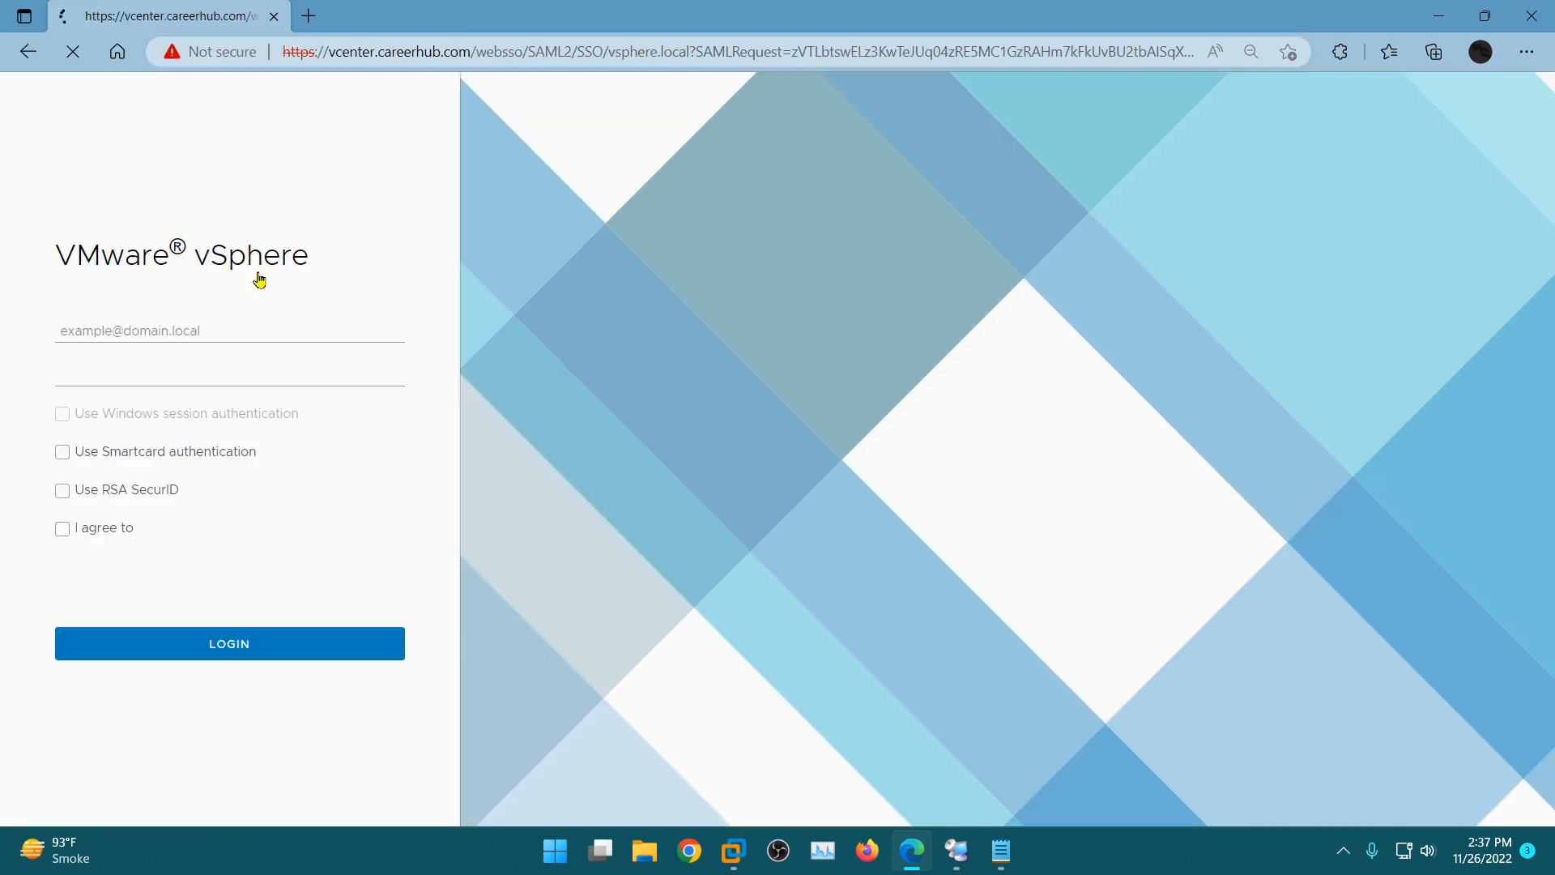
pyautogui.click(187, 396)
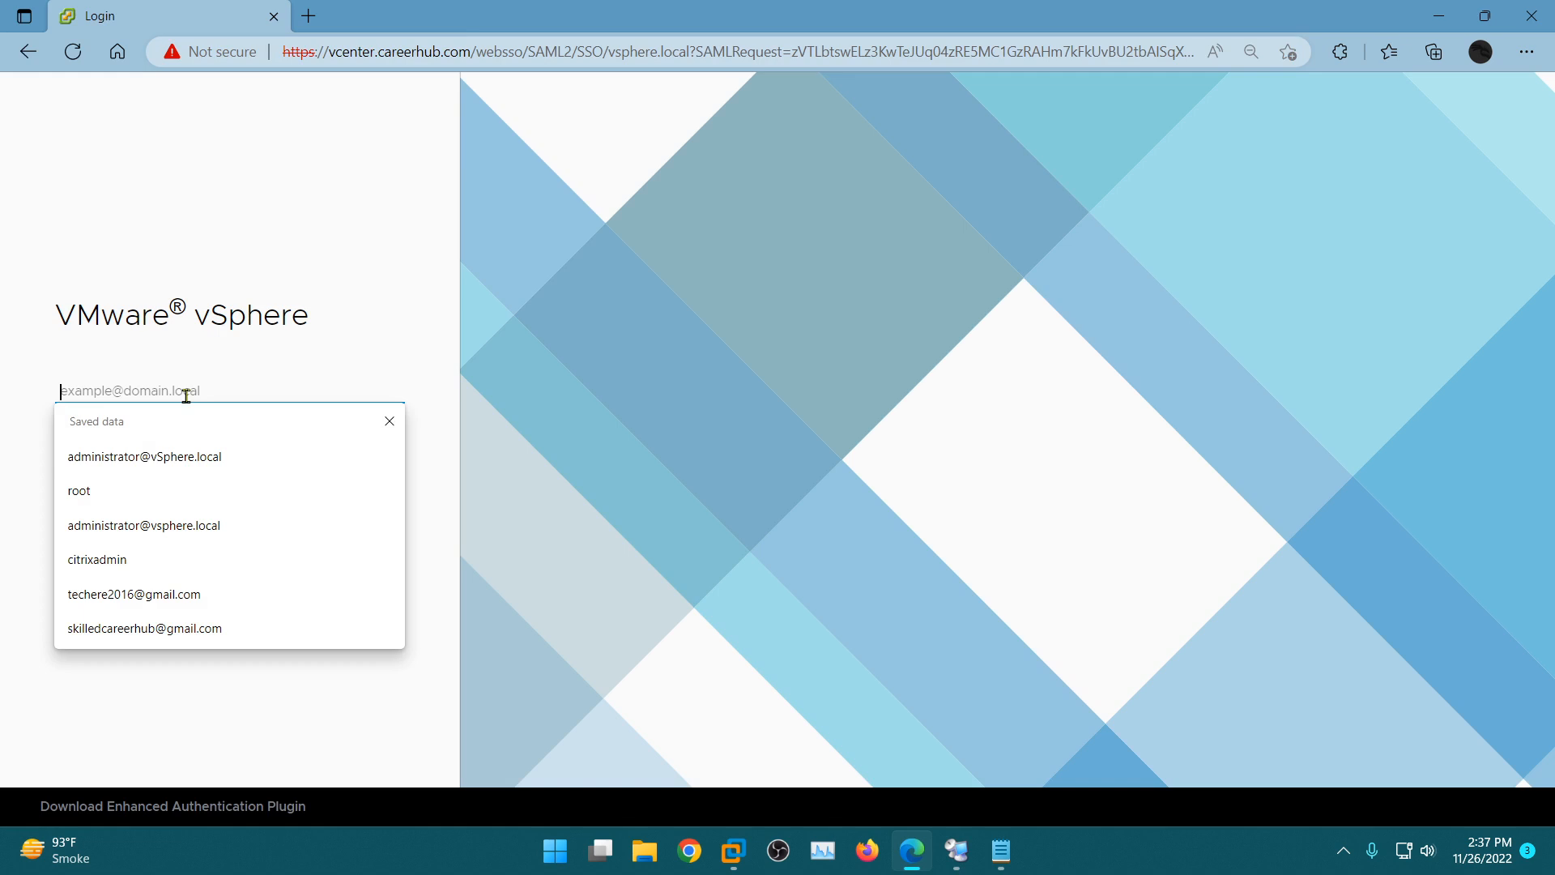
pyautogui.click(163, 454)
pyautogui.click(189, 443)
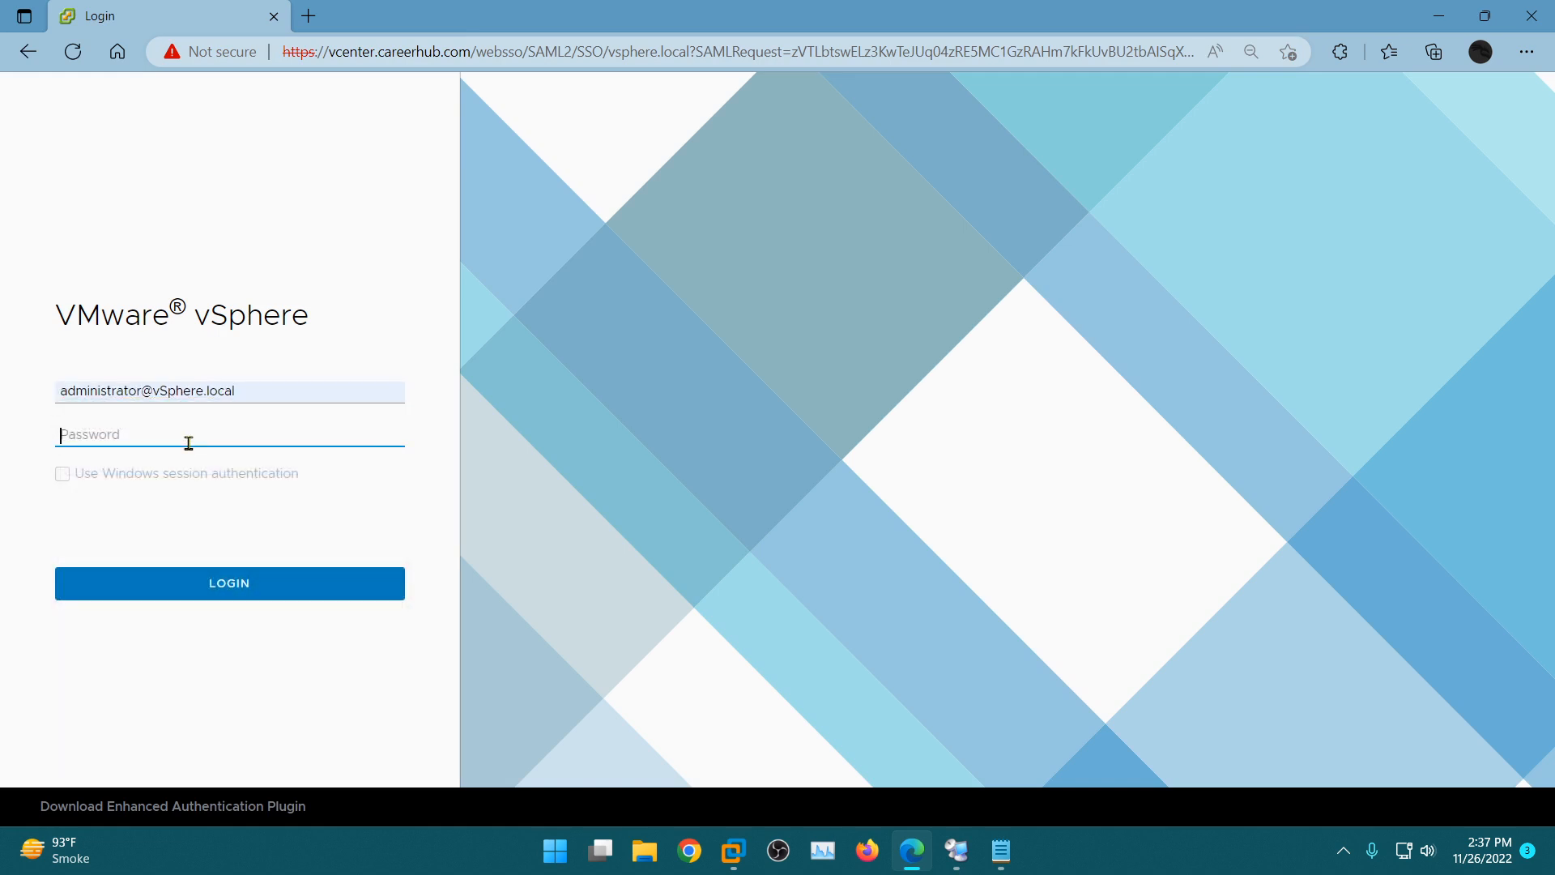
pyautogui.write('********')
pyautogui.press('Return')
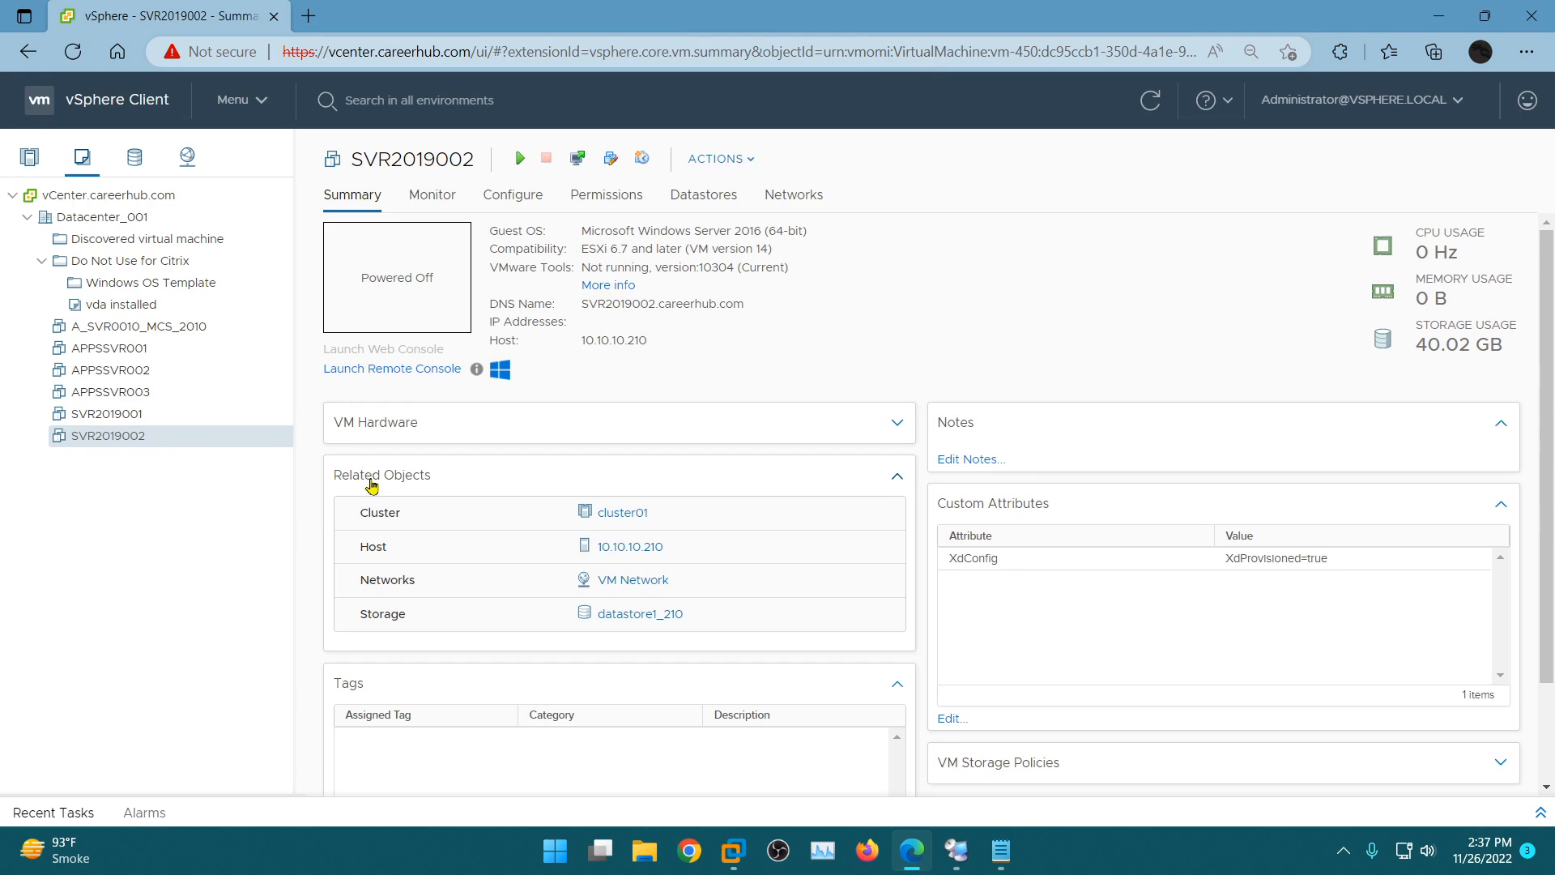
# Show the recent tasks in vSphere and power on the SVR2019002 virtual machine.
pyautogui.click(1540, 812)
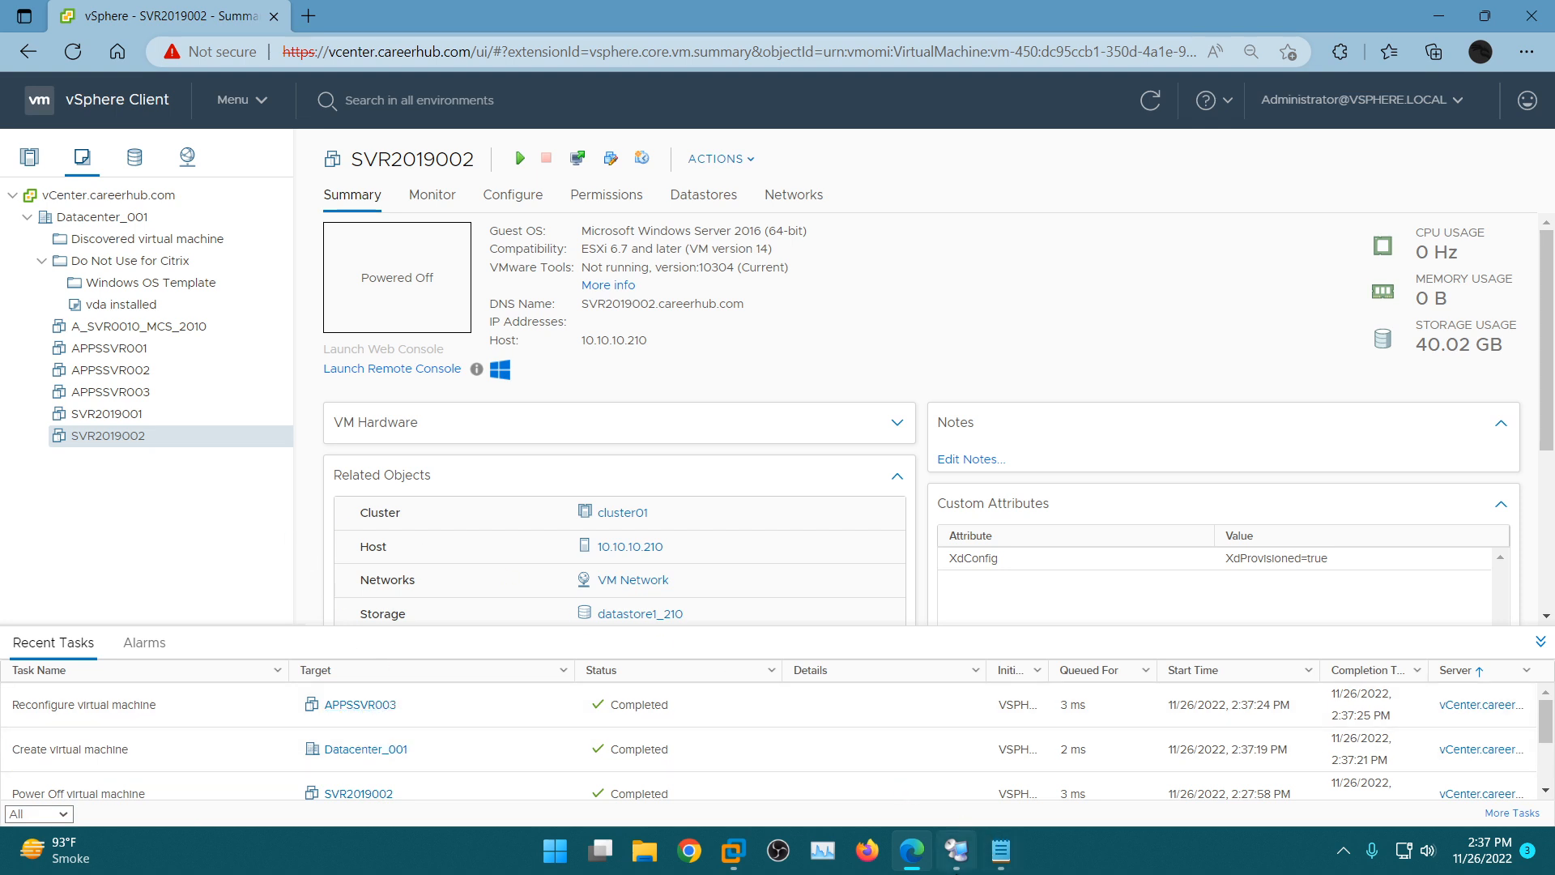
pyautogui.click(957, 857)
pyautogui.click(957, 861)
pyautogui.click(520, 166)
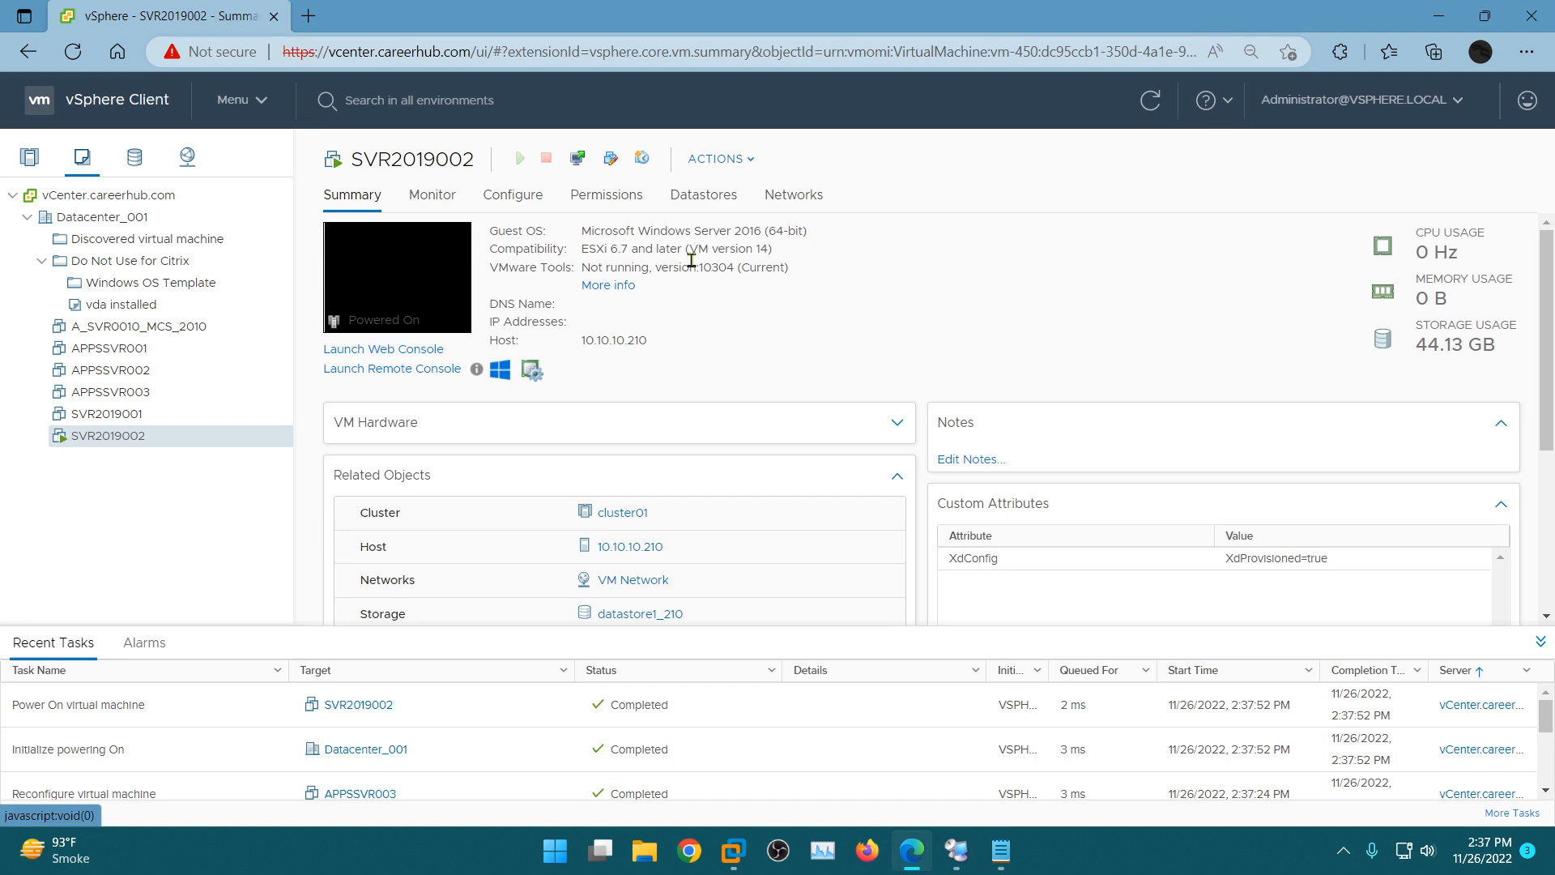
# Switch to Citrix Studio and reload the Machine Catalogs list to check the machine count of Windows Server 2019_209_For_apps.
pyautogui.click(958, 864)
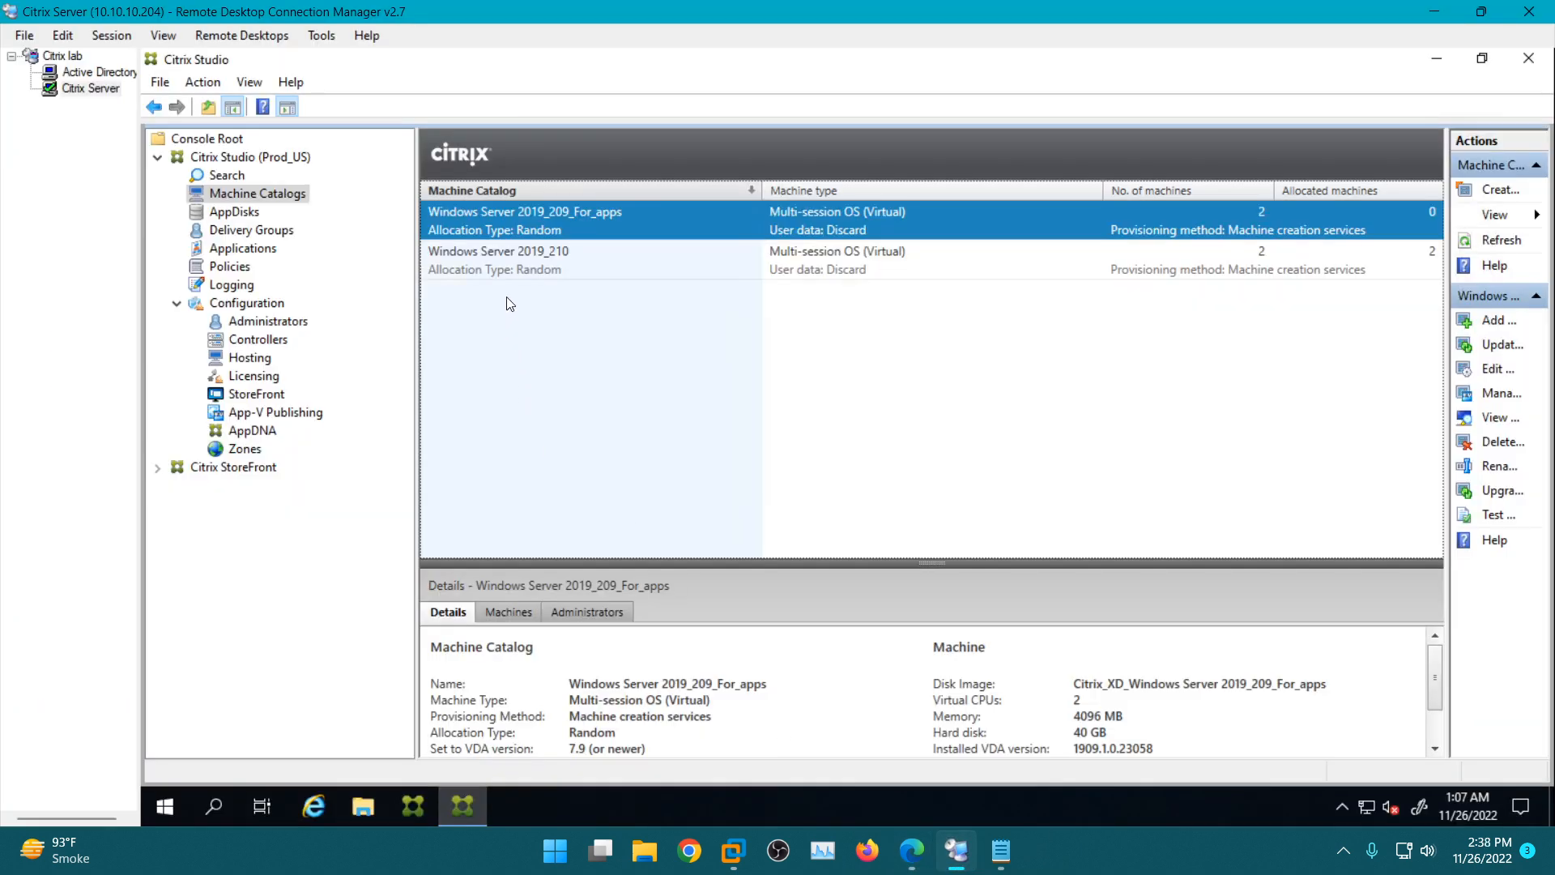
pyautogui.click(259, 235)
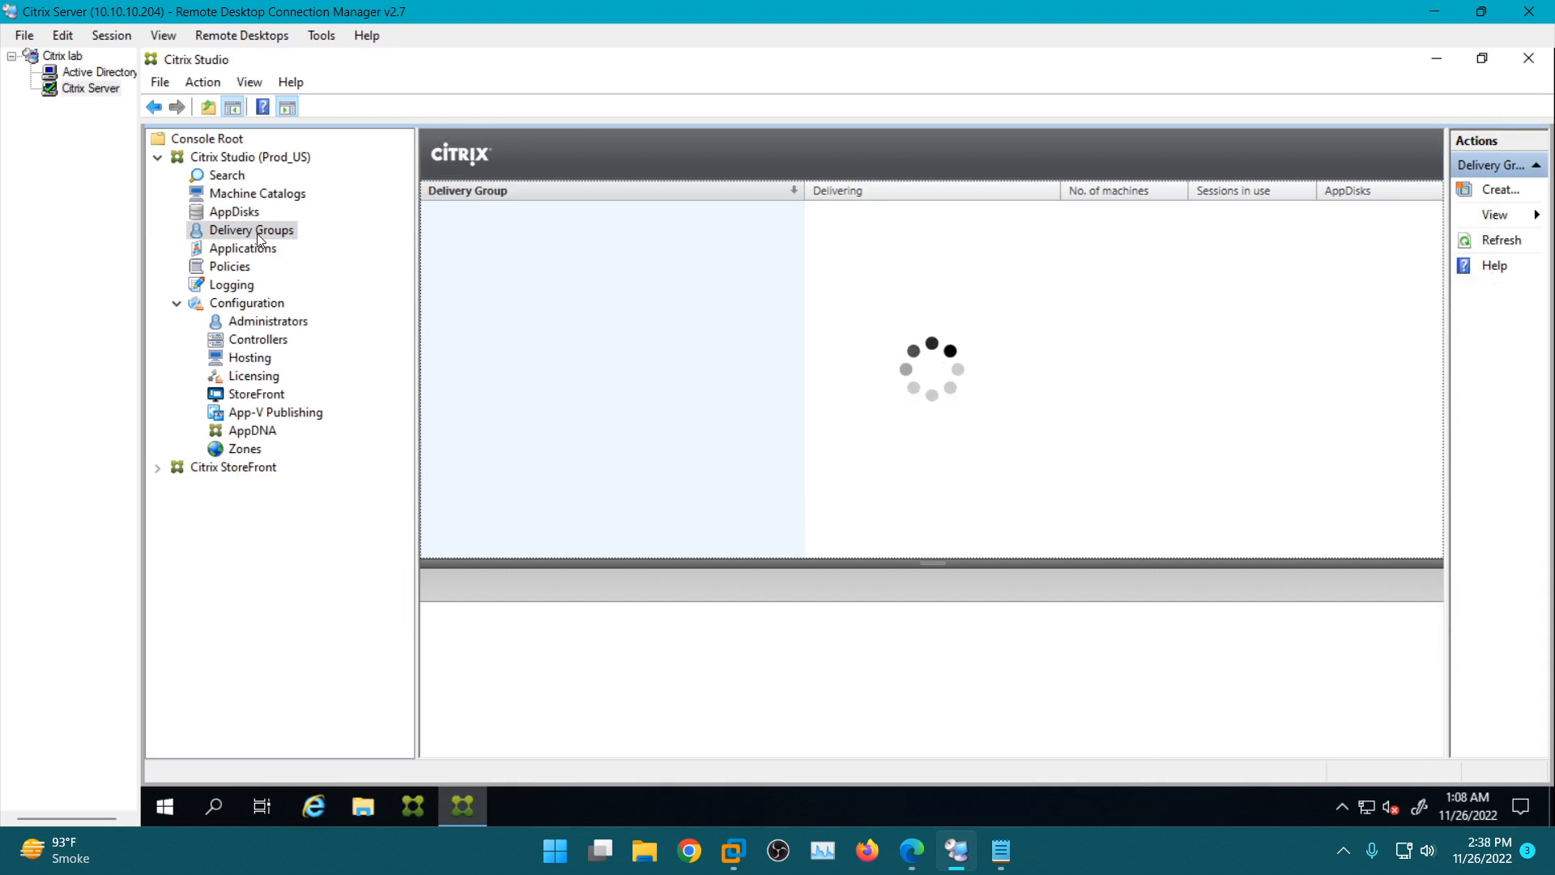
pyautogui.click(255, 195)
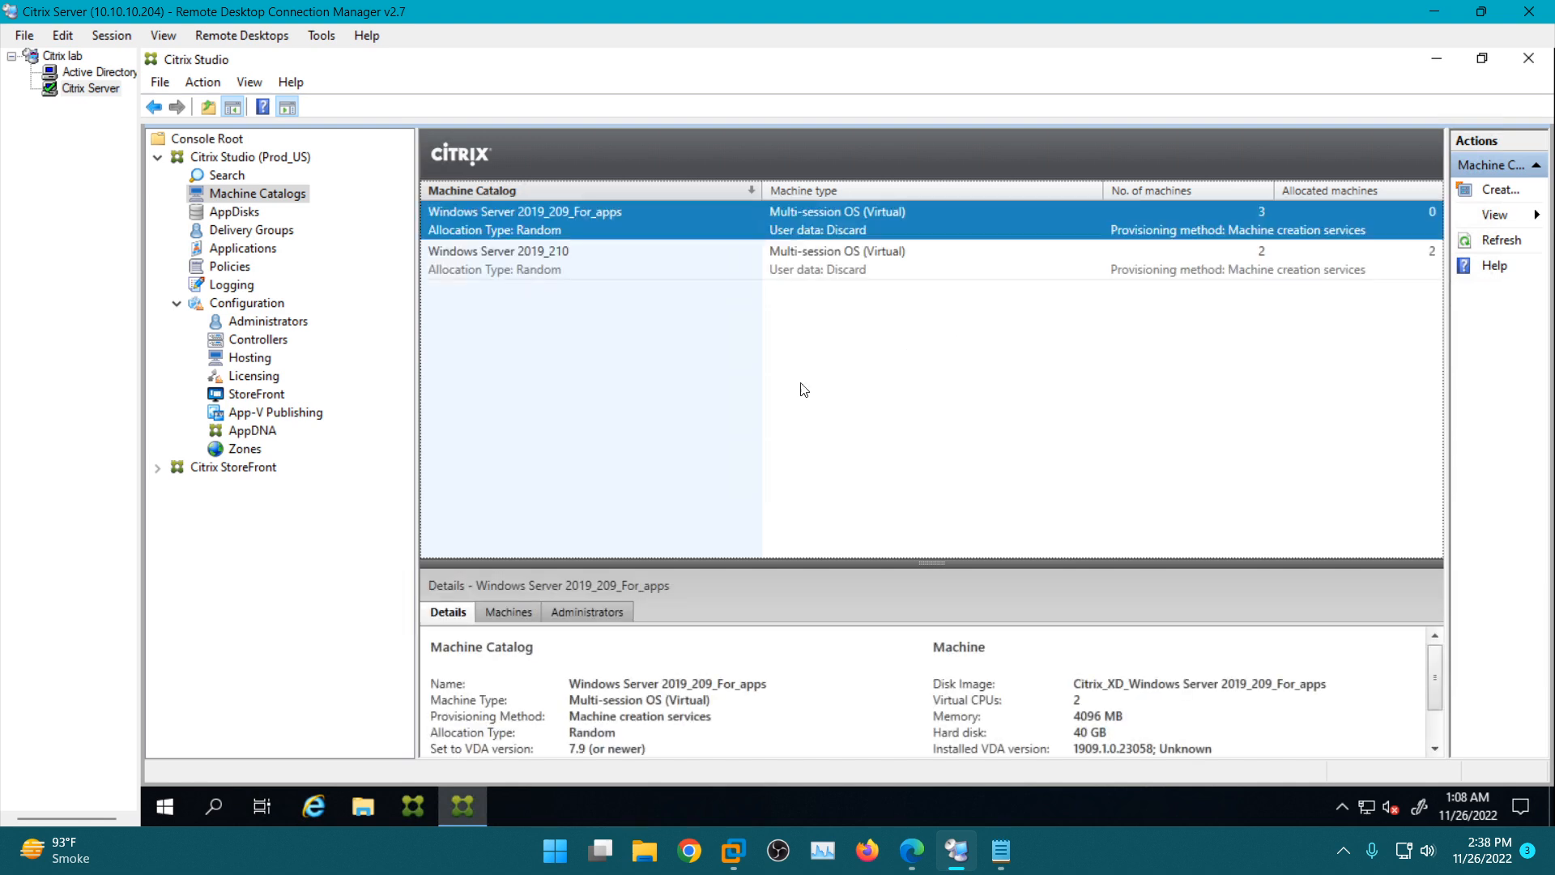
# Switch back to vSphere in Edge, launch the SVR2019002 web console and sign in to CAREERHUB as citrixadmin with the account password.
pyautogui.click(912, 850)
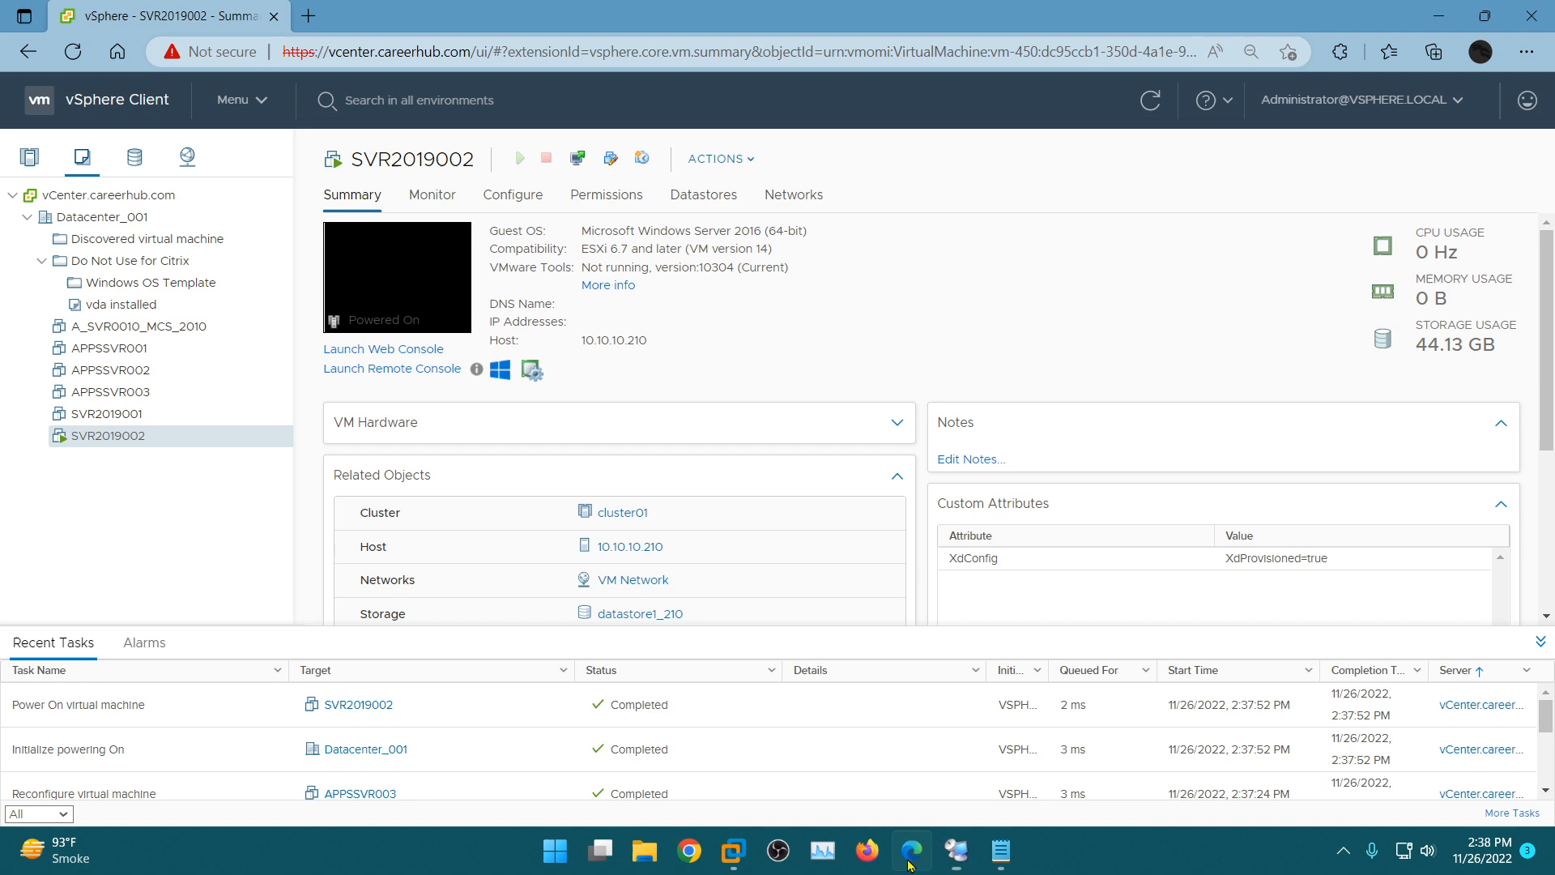
pyautogui.click(386, 350)
pyautogui.click(999, 543)
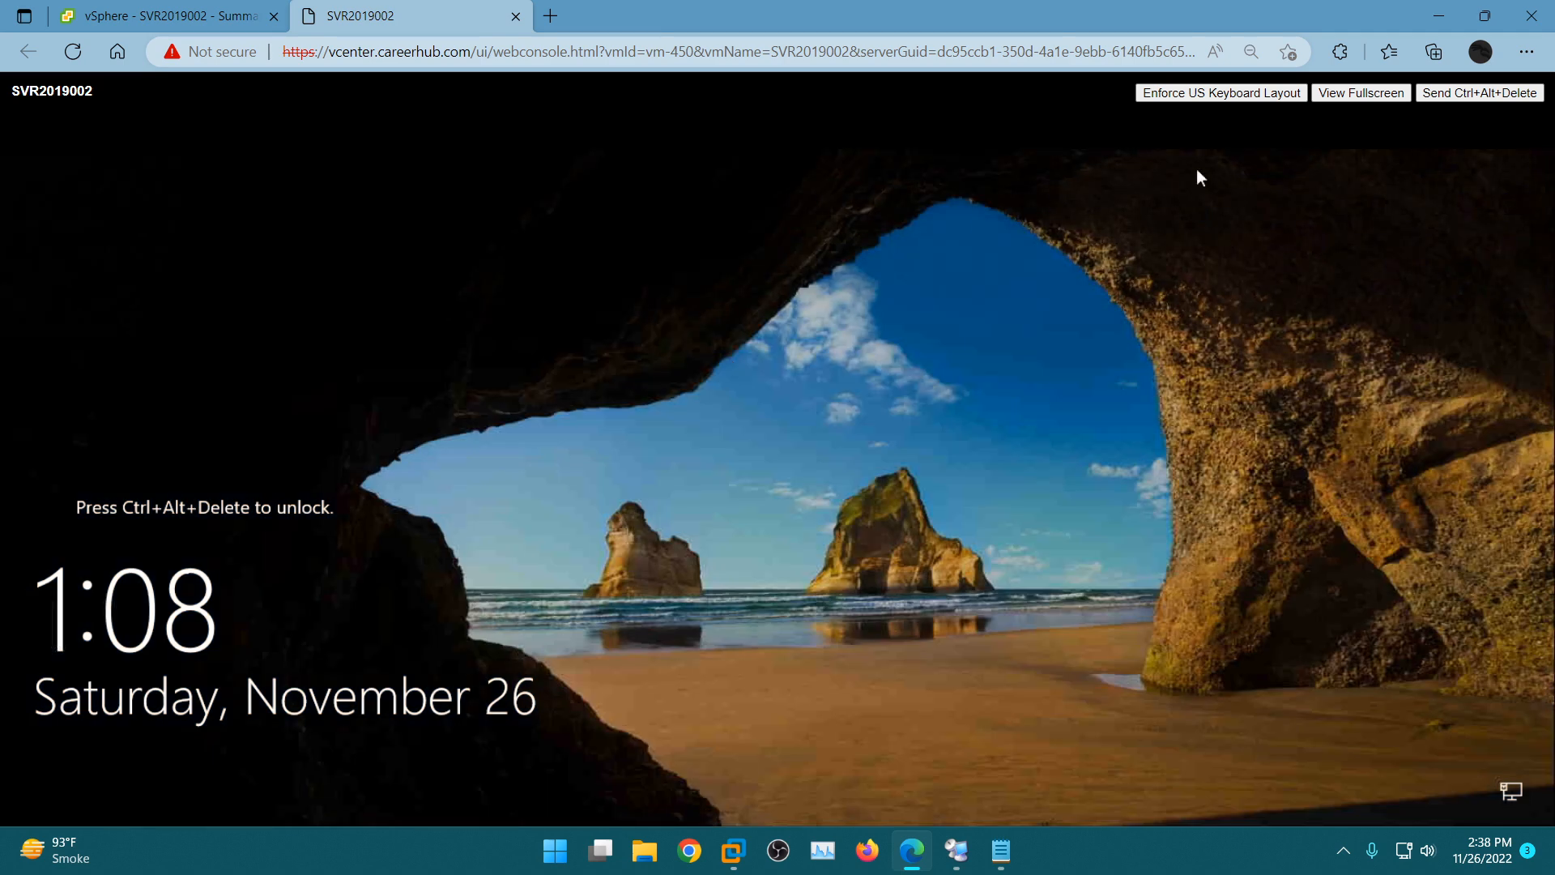
pyautogui.click(1477, 95)
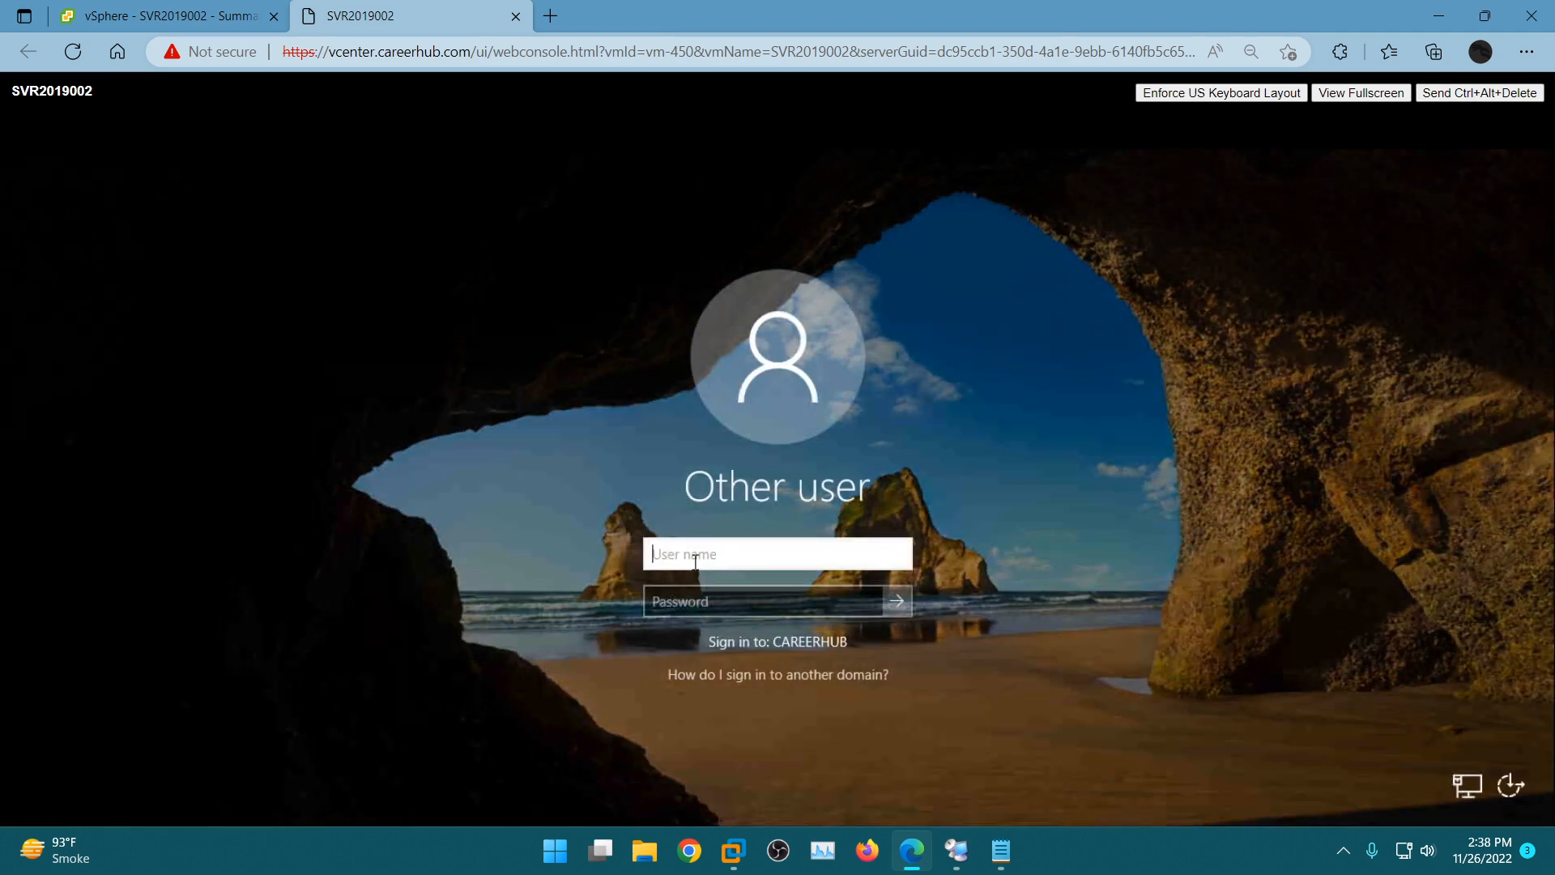
pyautogui.write('citrixadmin')
pyautogui.press('Tab')
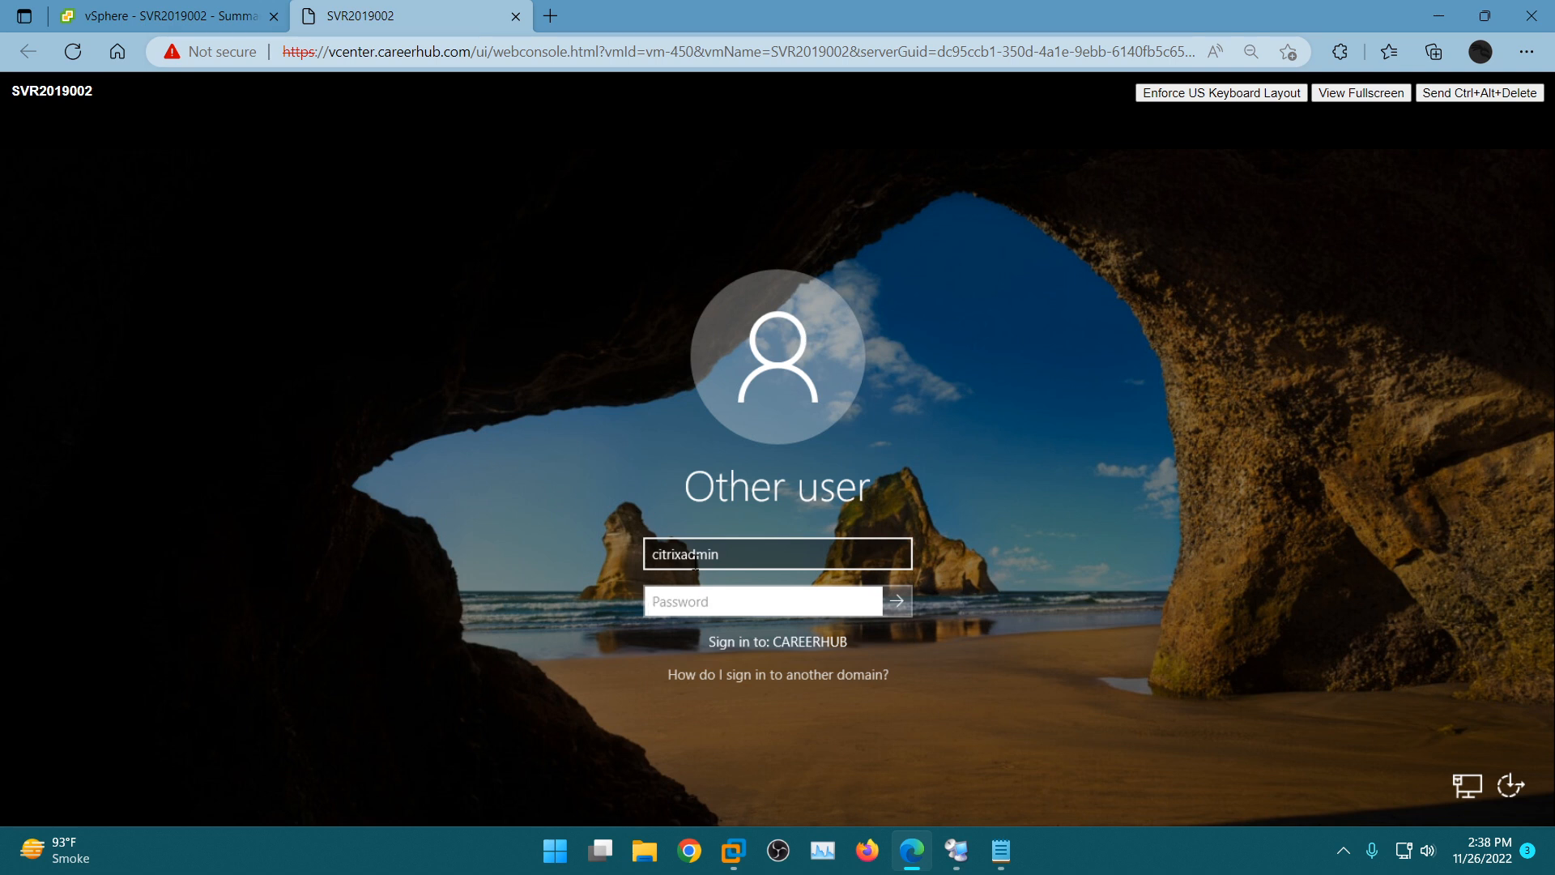
pyautogui.write('••••')
pyautogui.press('Return')
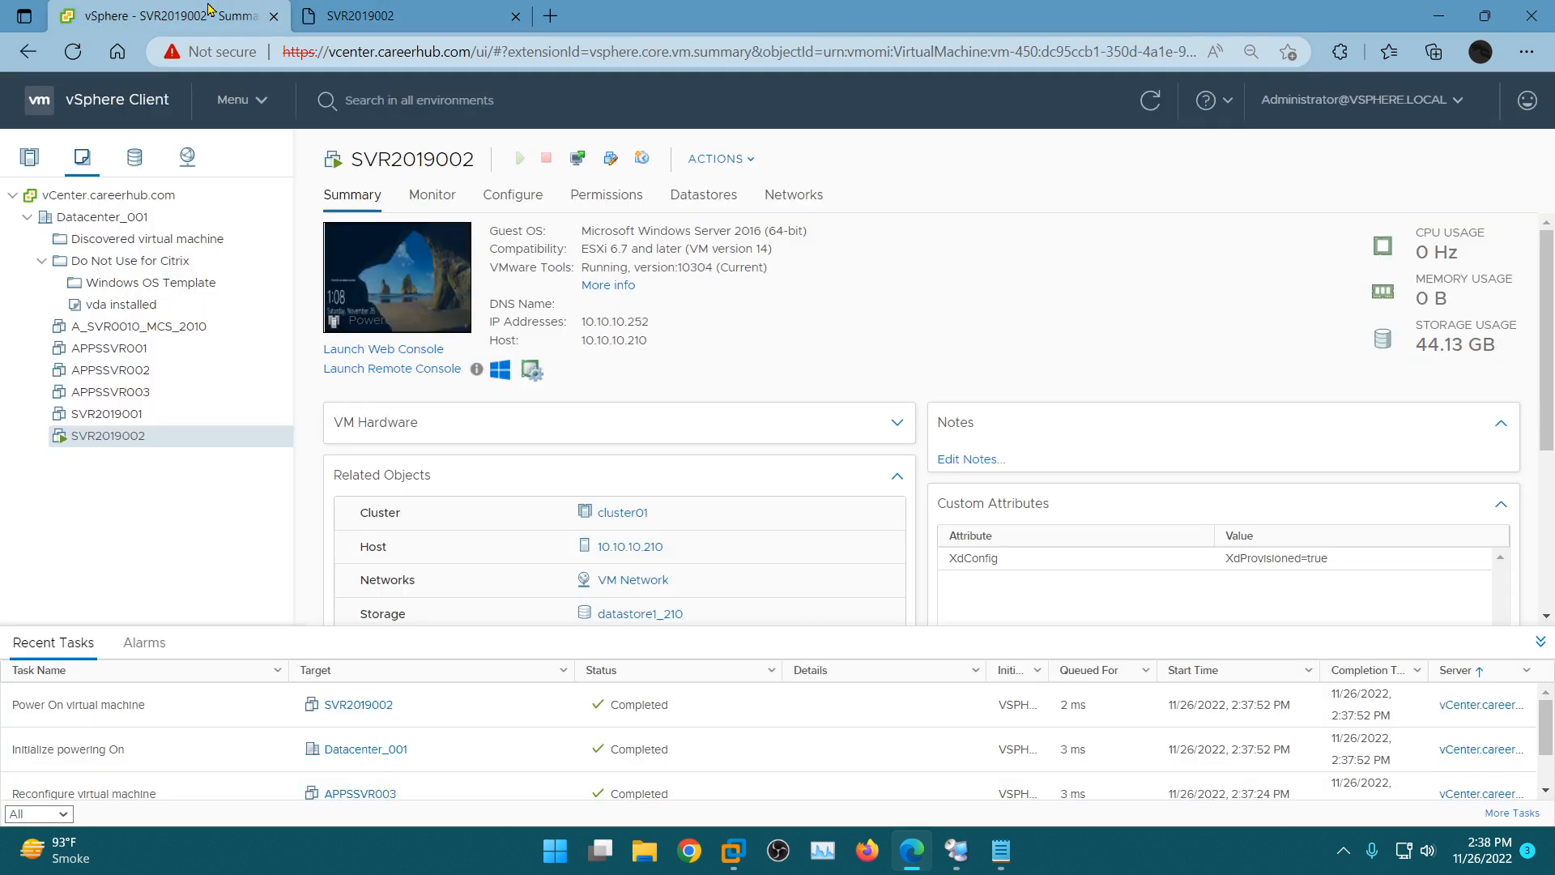
# Return to the vSphere Client page and power off the SVR2019002 virtual machine.
pyautogui.click(162, 15)
pyautogui.rightClick(124, 440)
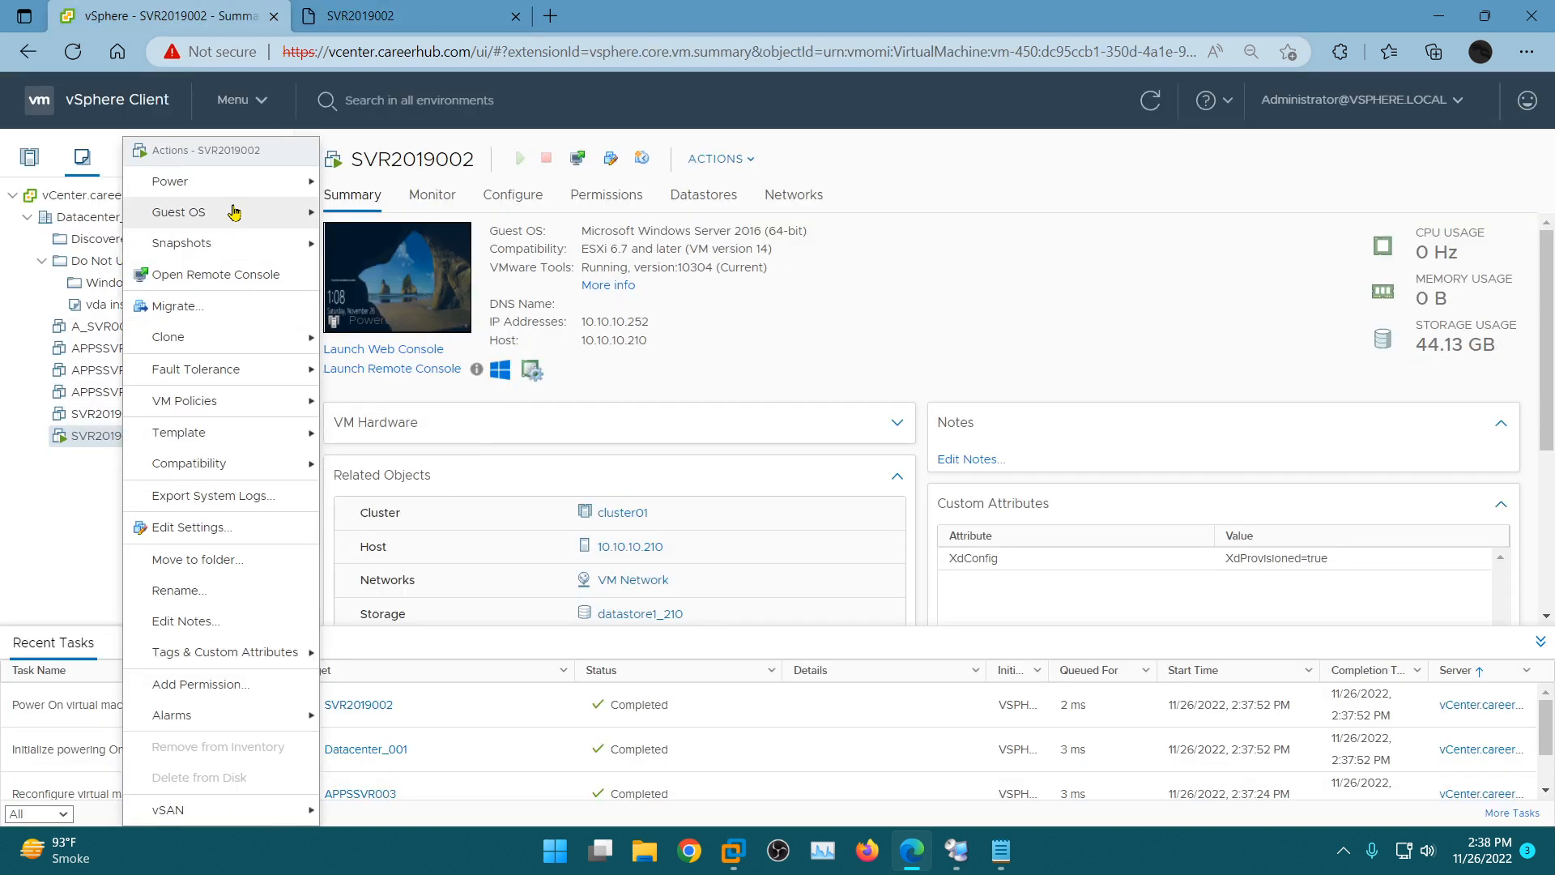
pyautogui.moveTo(239, 182)
pyautogui.click(373, 241)
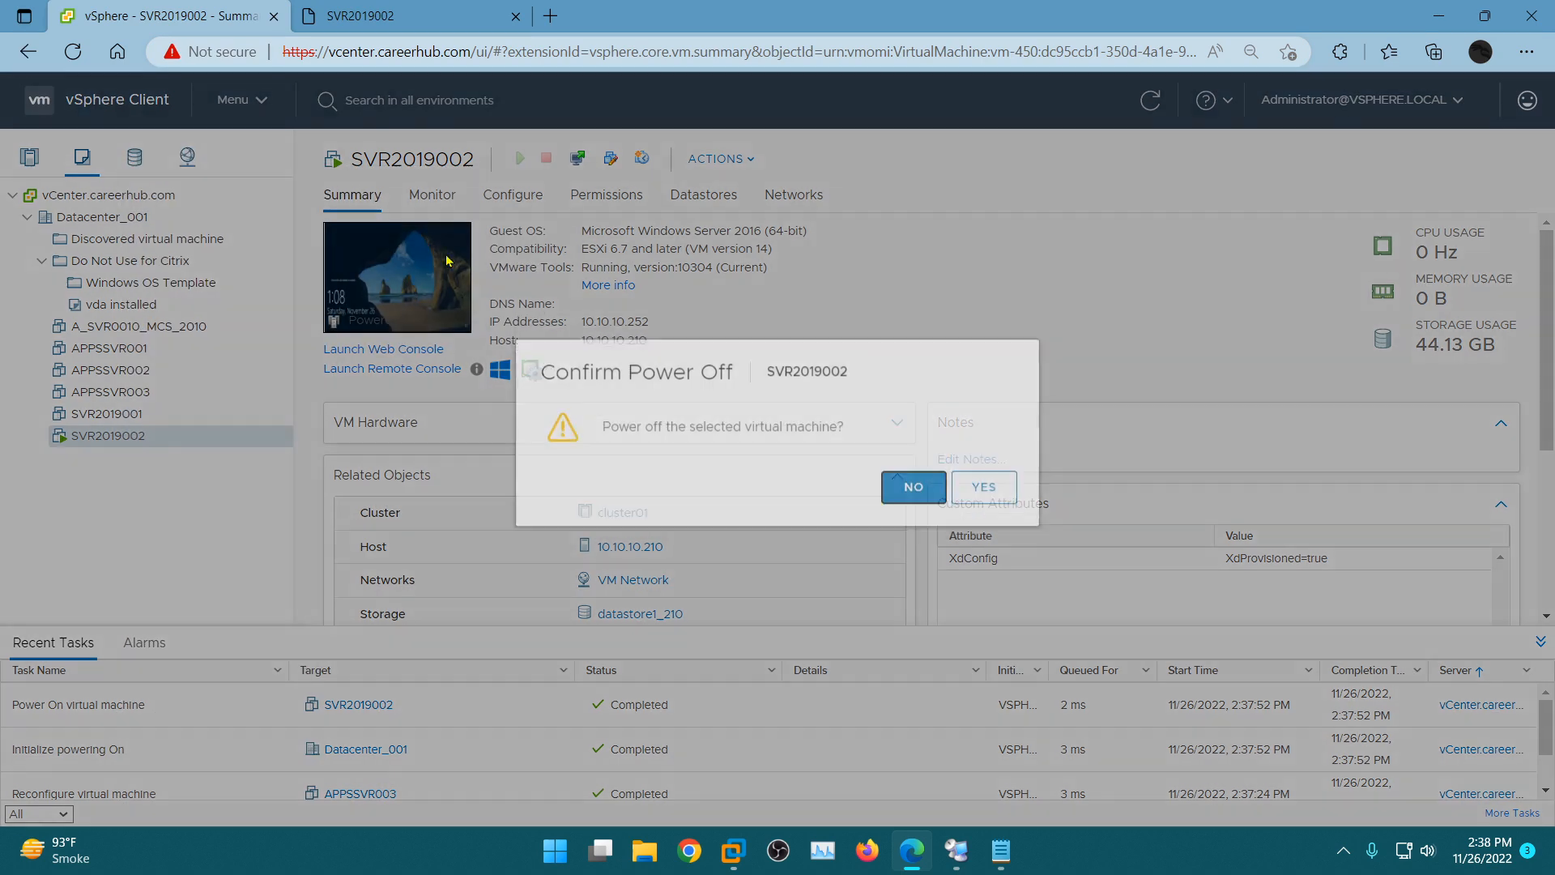
pyautogui.click(965, 492)
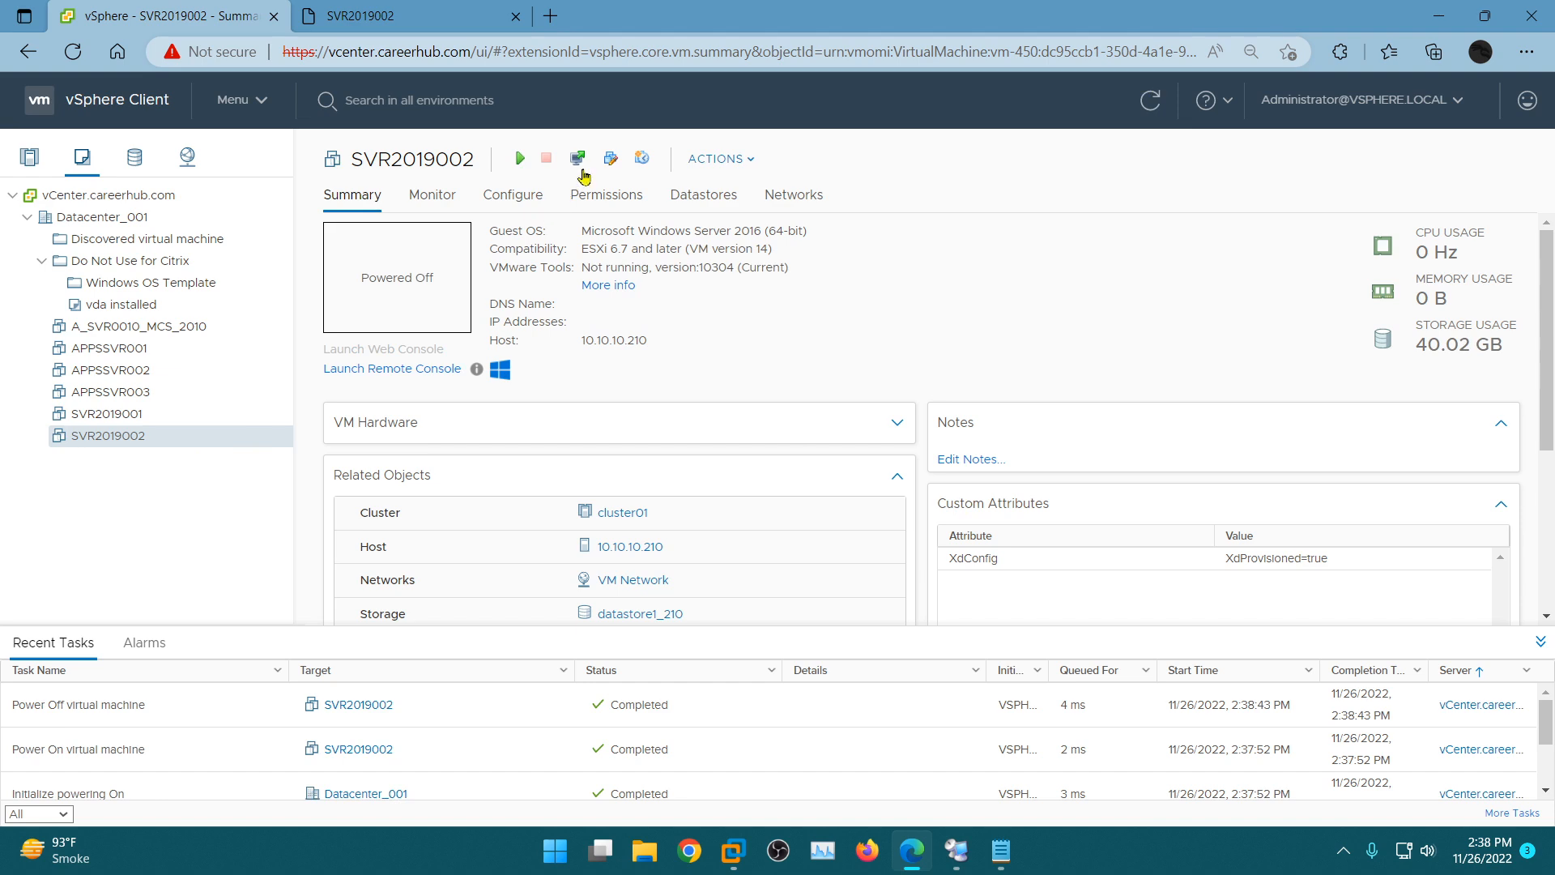
# Edit the SVR2019002 virtual hardware settings to use 4 CPUs and 12 GB of memory.
pyautogui.click(610, 158)
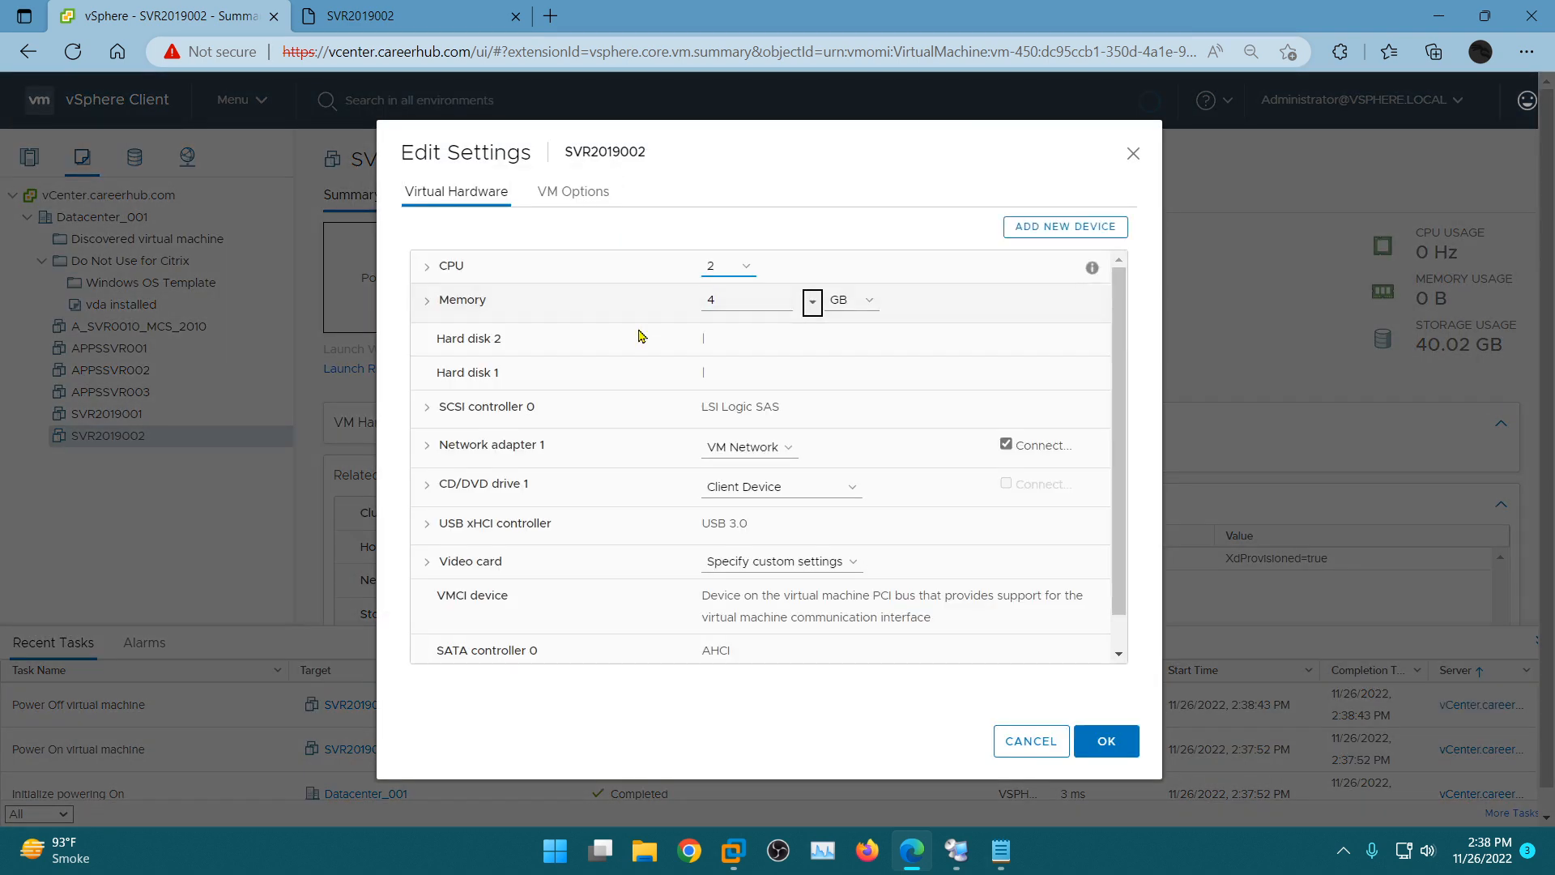
pyautogui.click(727, 266)
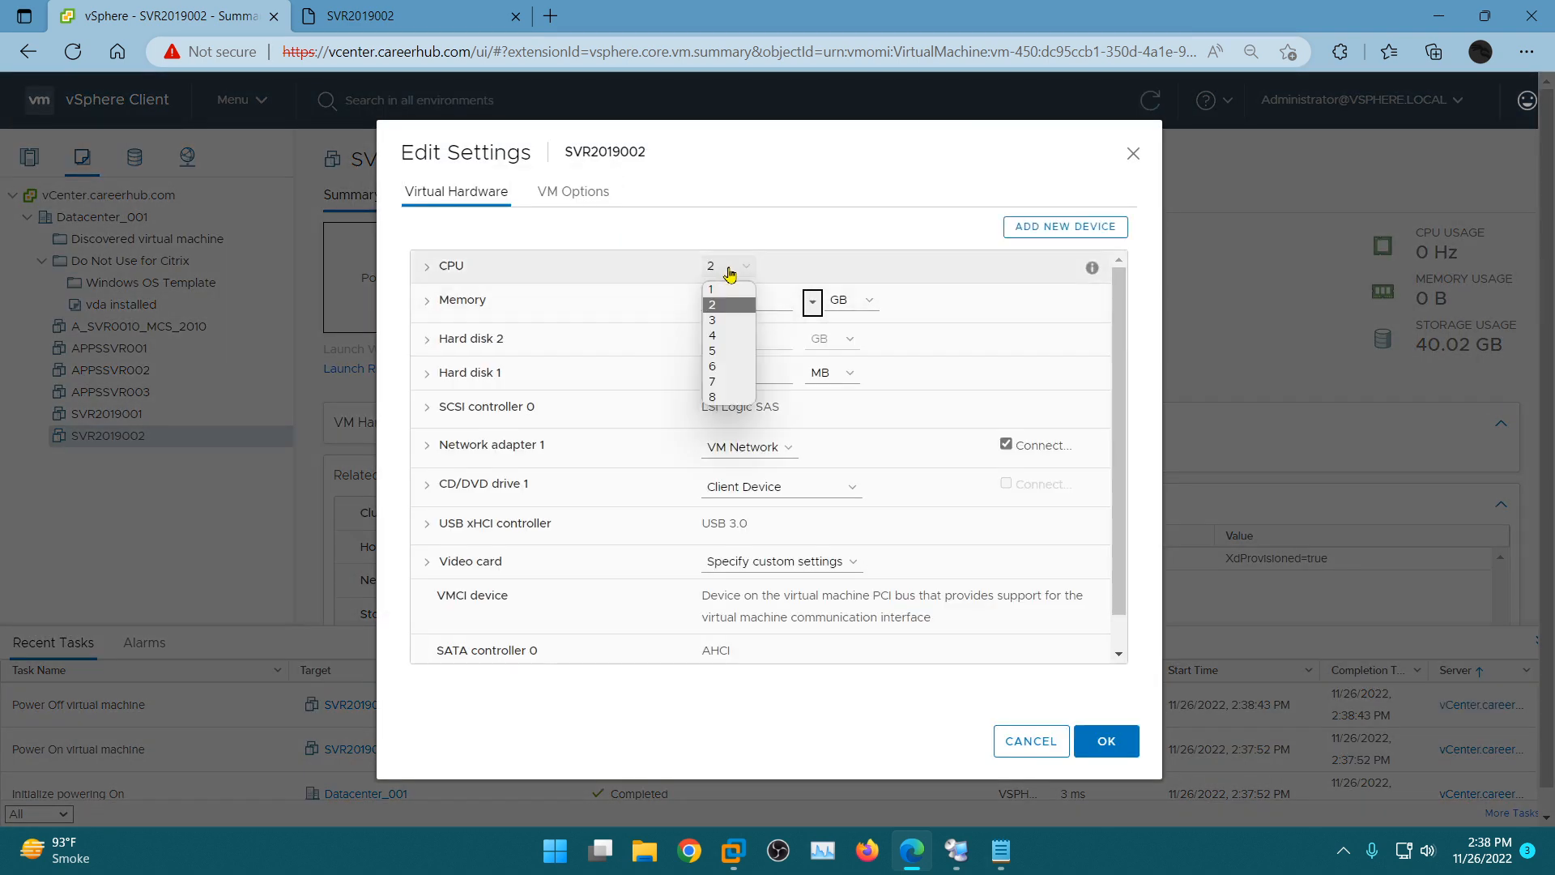
pyautogui.click(714, 332)
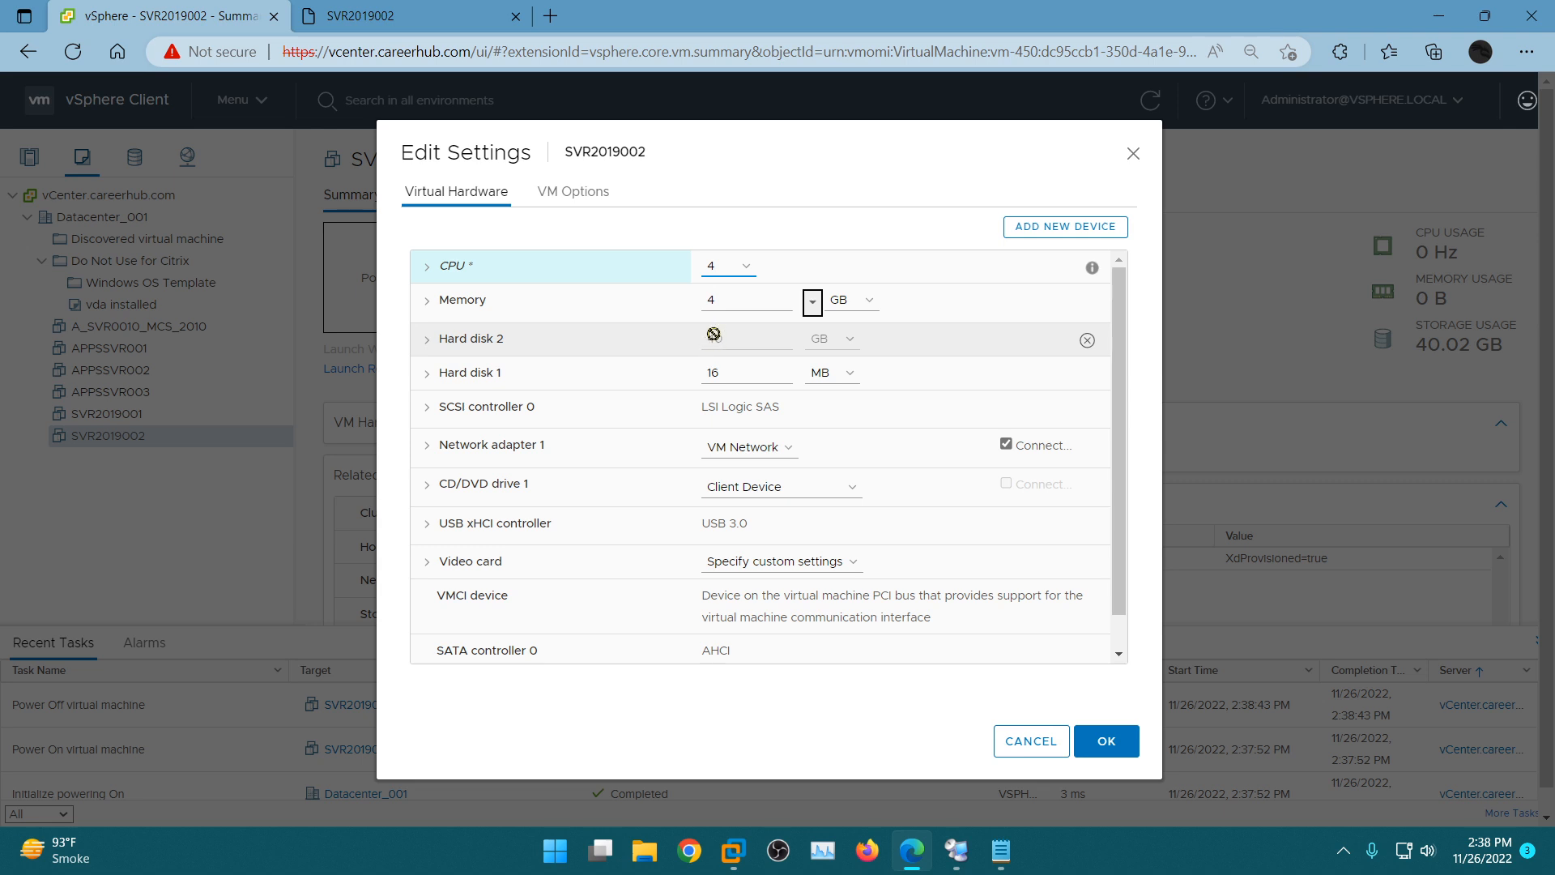
pyautogui.doubleClick(737, 300)
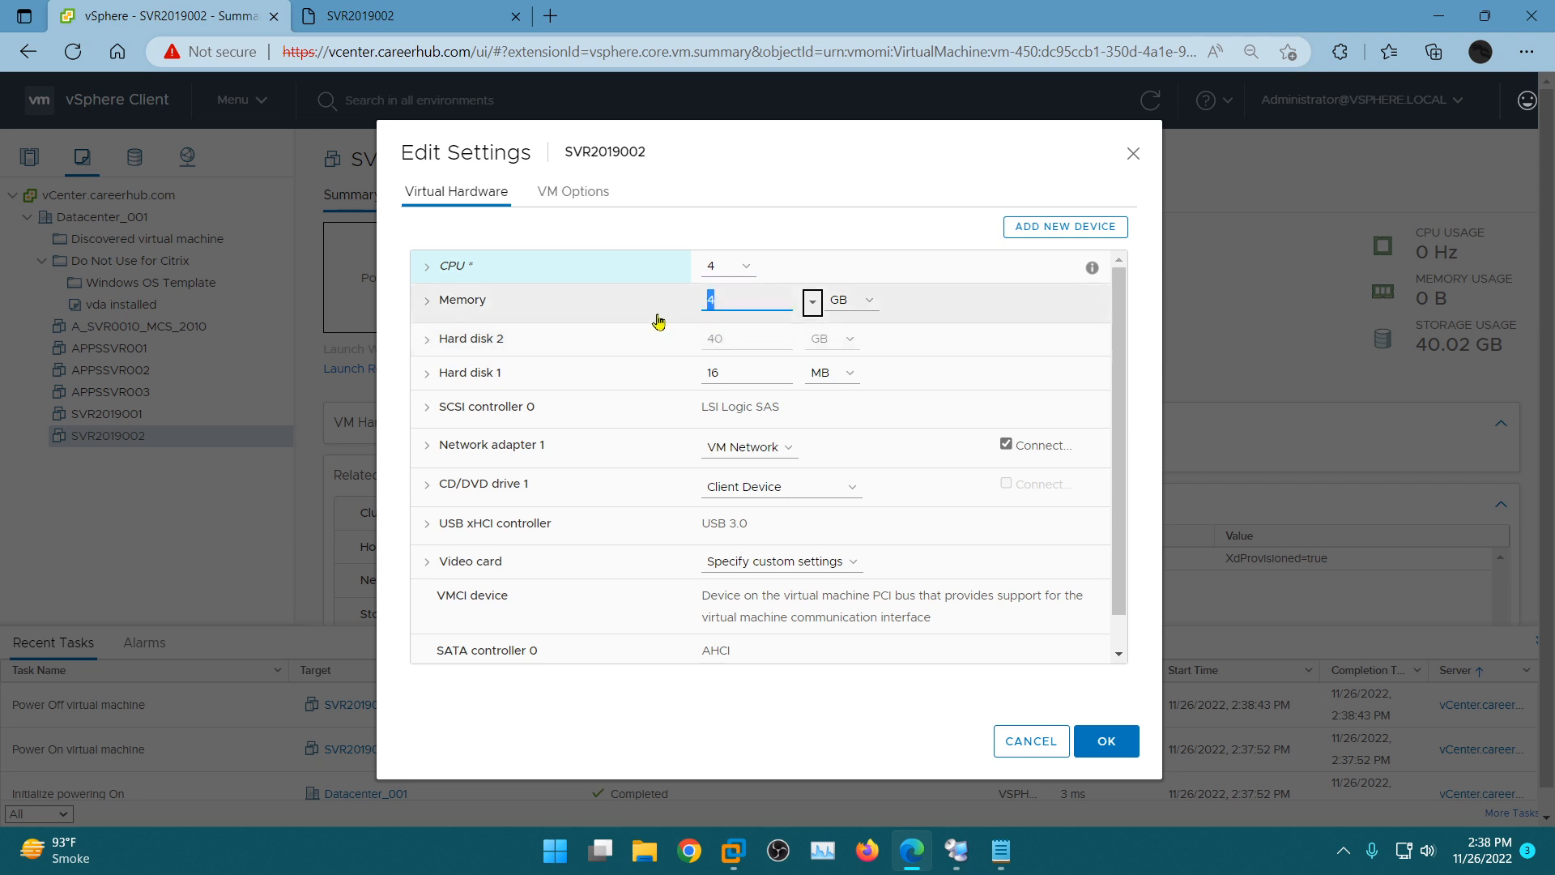
pyautogui.write('12')
pyautogui.click(1105, 740)
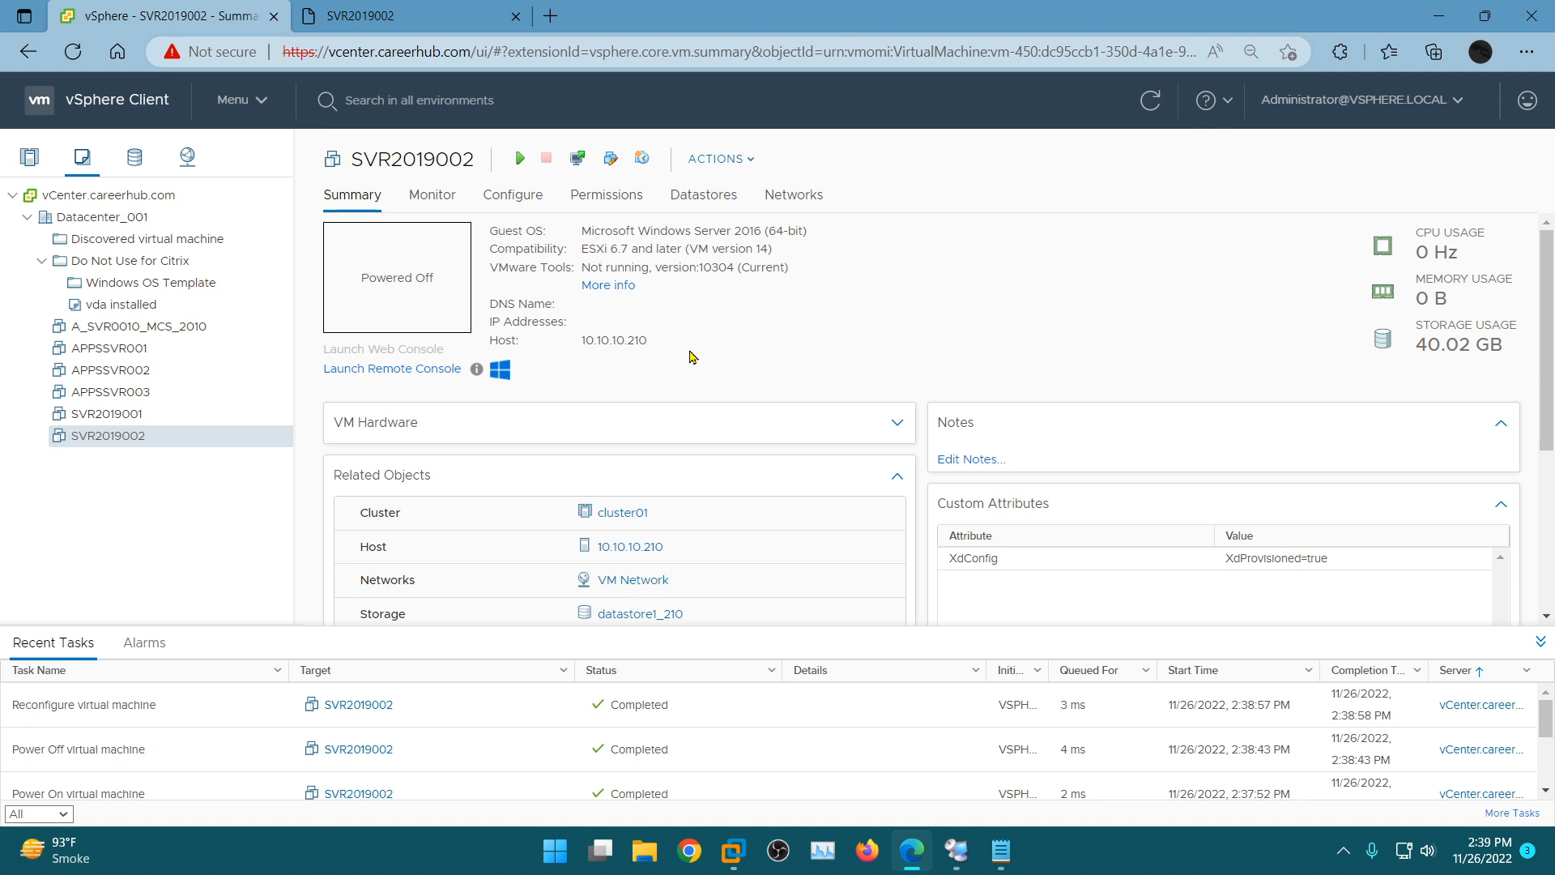
# Switch to Notepad, review topics 20 and 21 in citrix course contents.txt by highlighting them, and minimize the window.
pyautogui.click(998, 852)
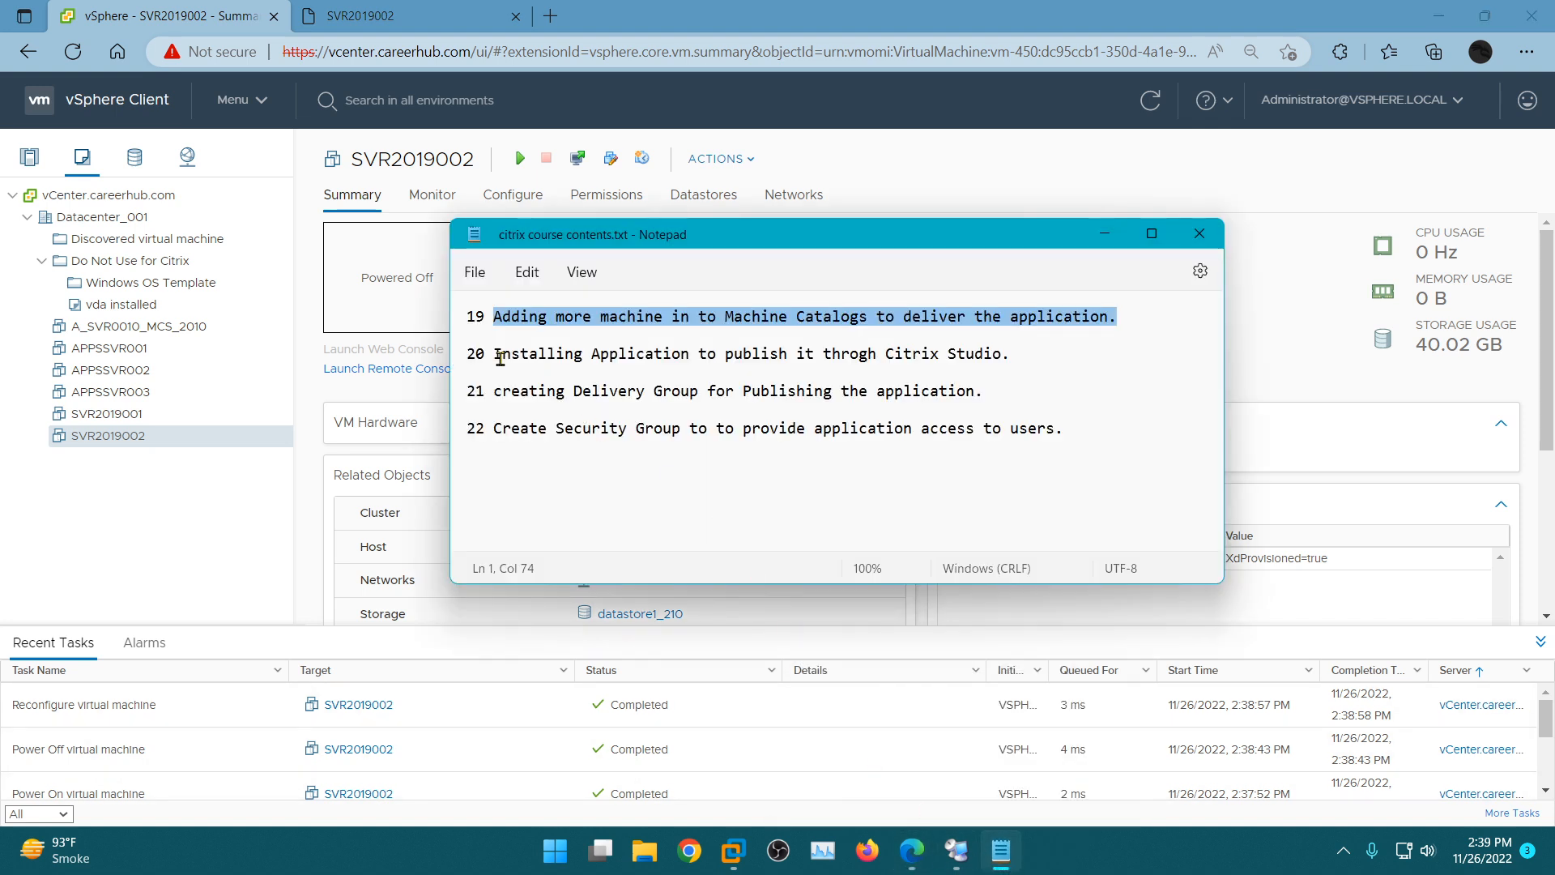
pyautogui.moveTo(494, 353); pyautogui.dragTo(984, 354)
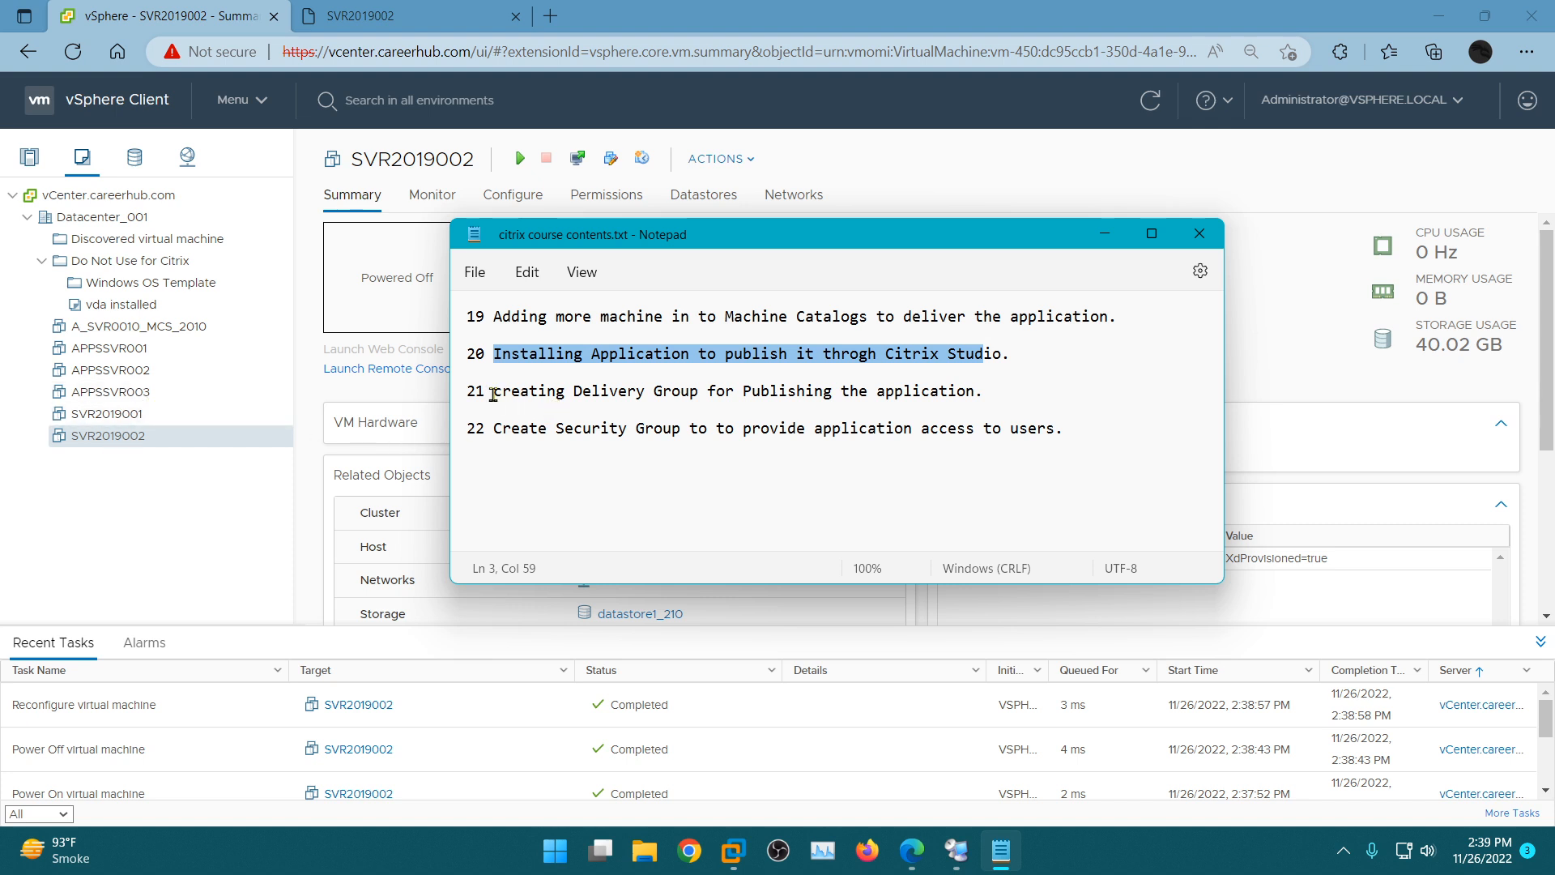
pyautogui.moveTo(493, 394); pyautogui.dragTo(1010, 386)
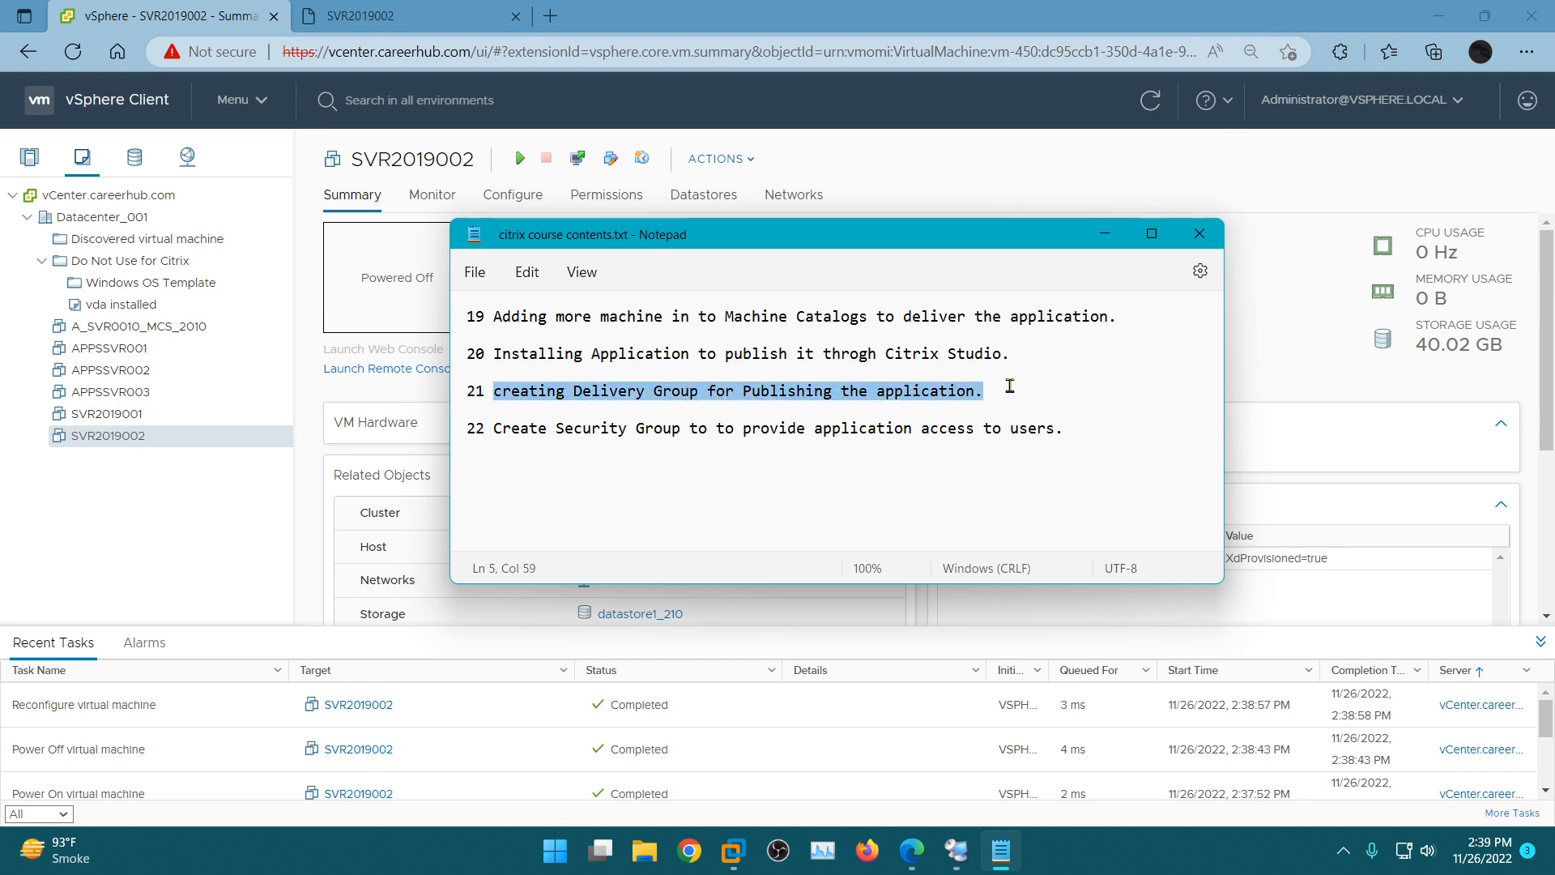
pyautogui.click(1111, 239)
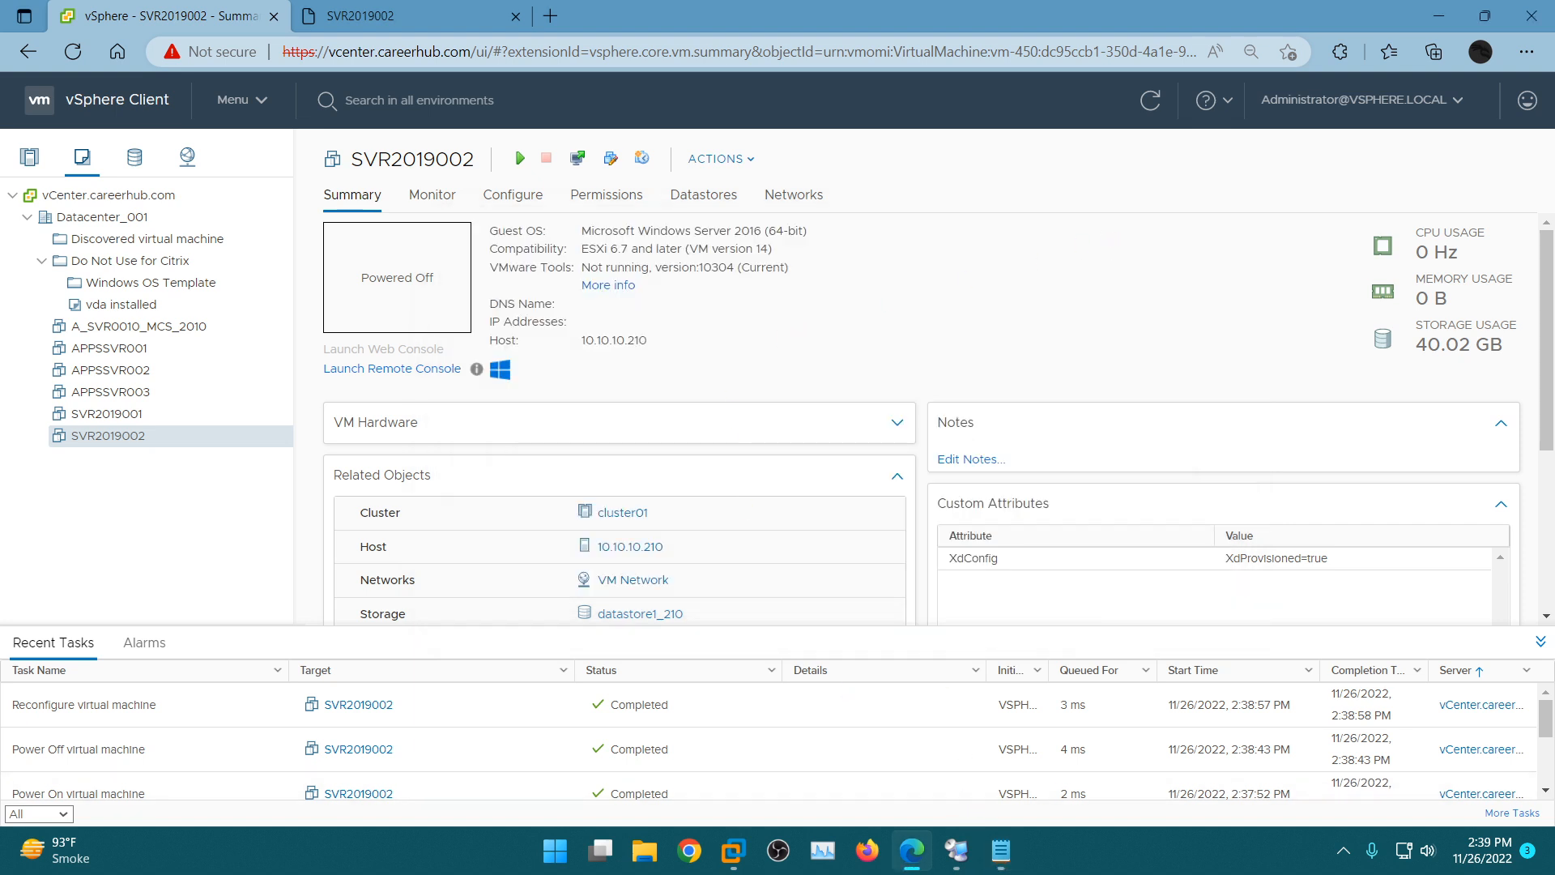